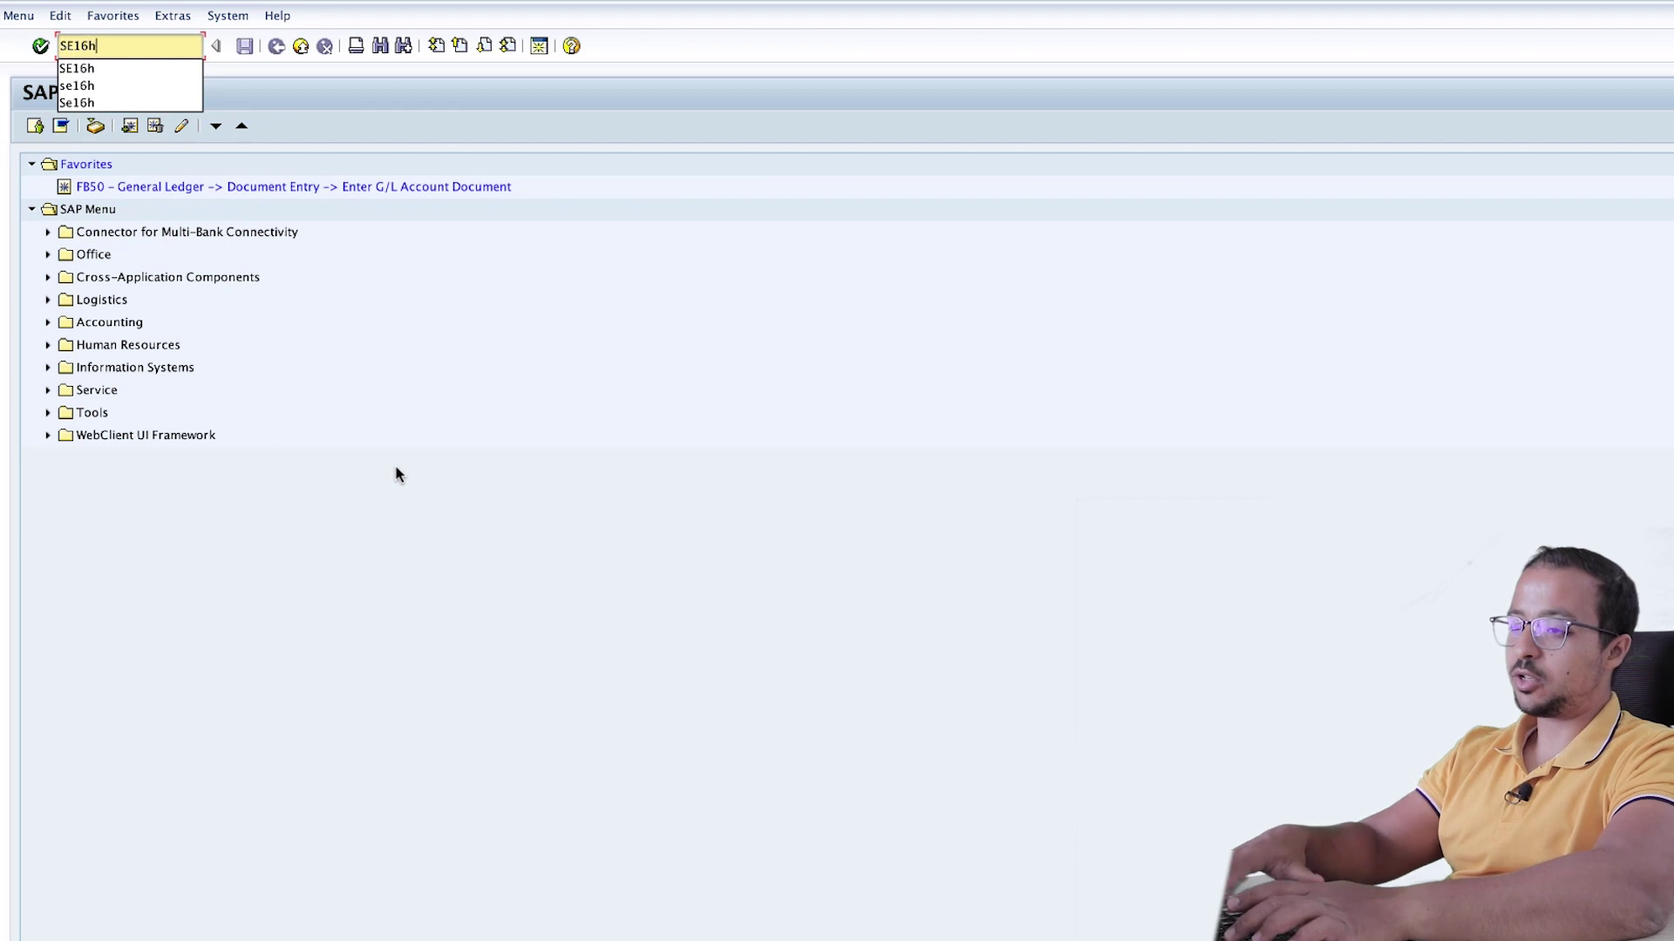
- Run SE16H for table BSEG and check the saved formulas, leaving none selected
key("Return")
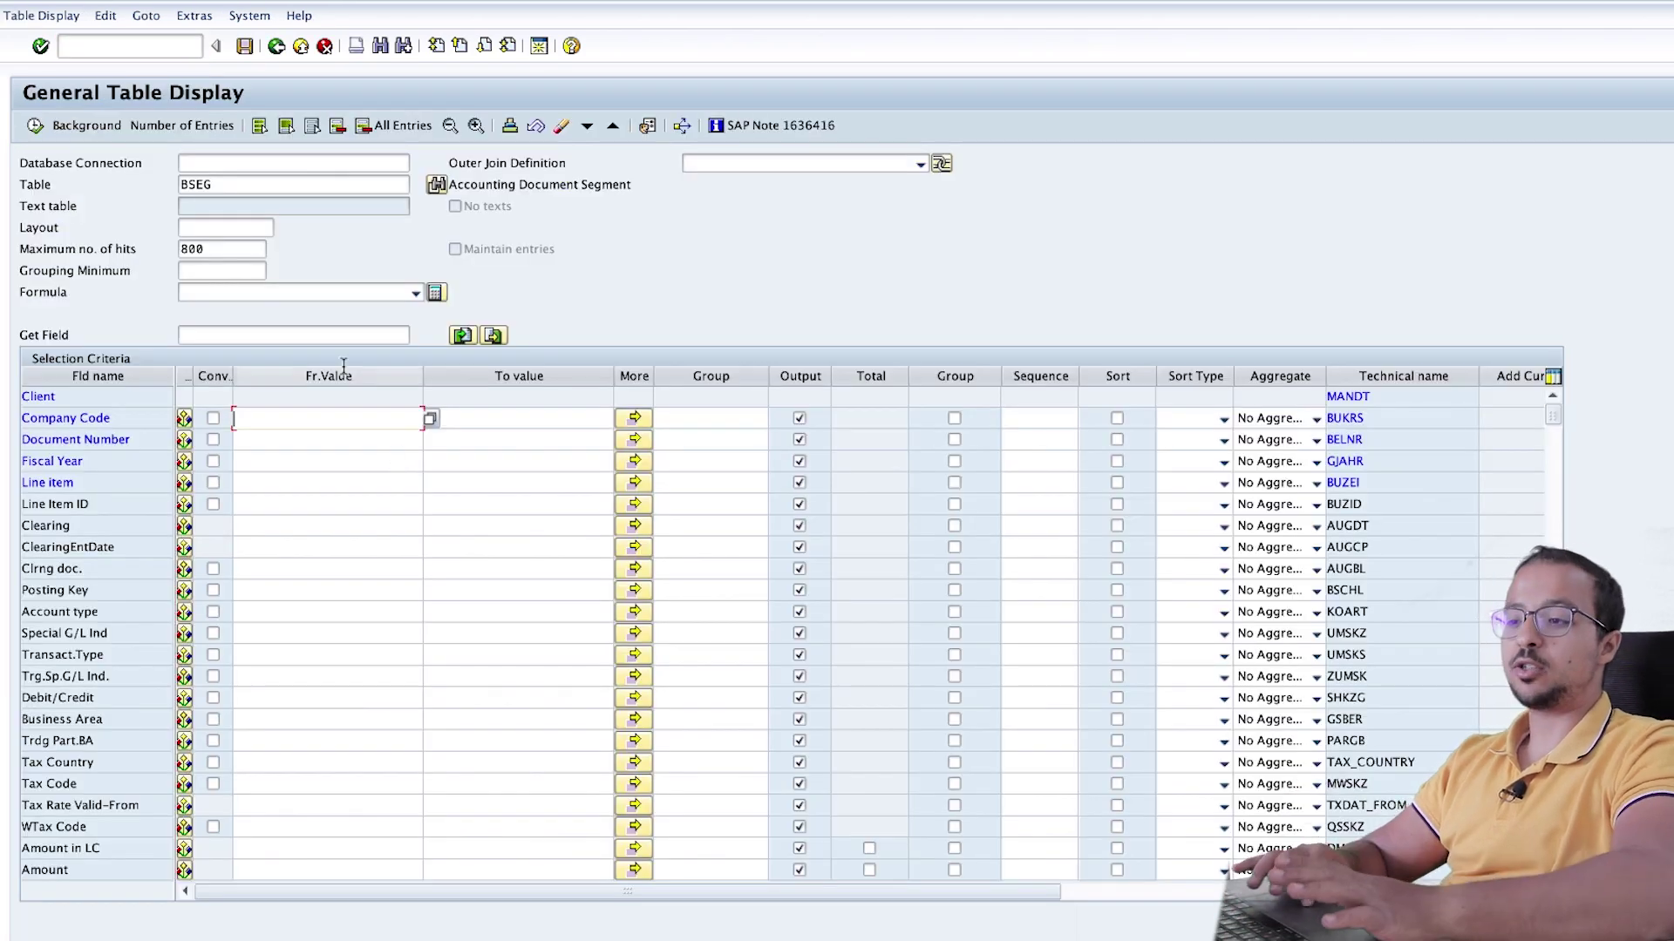
left_click(232, 186)
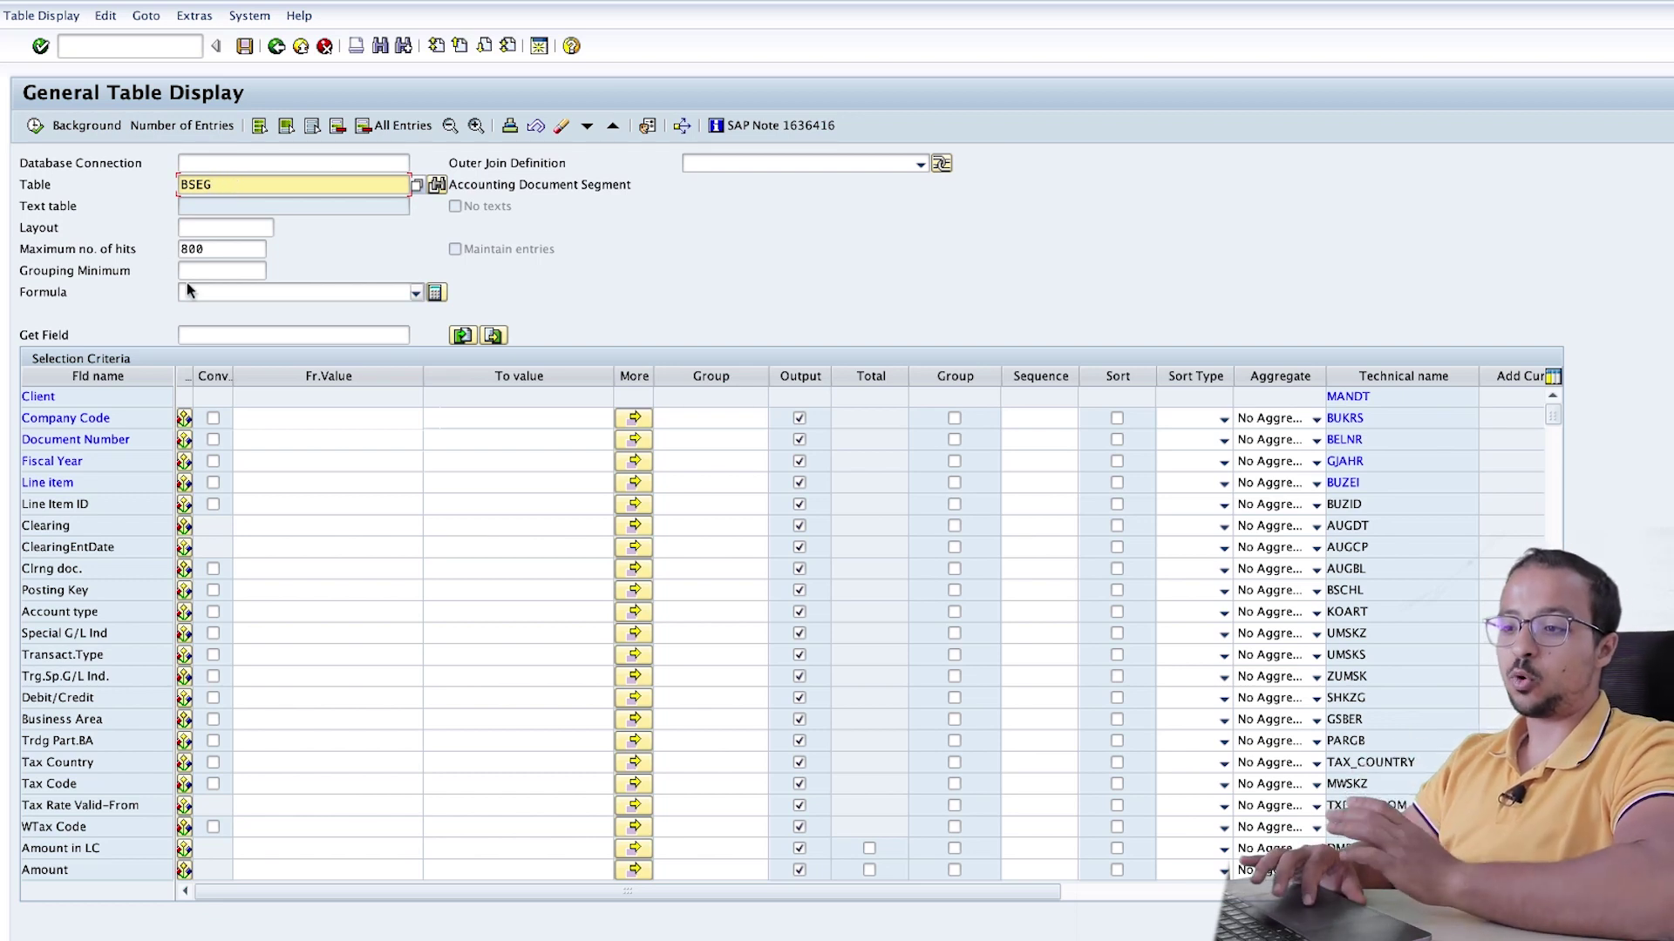
left_click(364, 295)
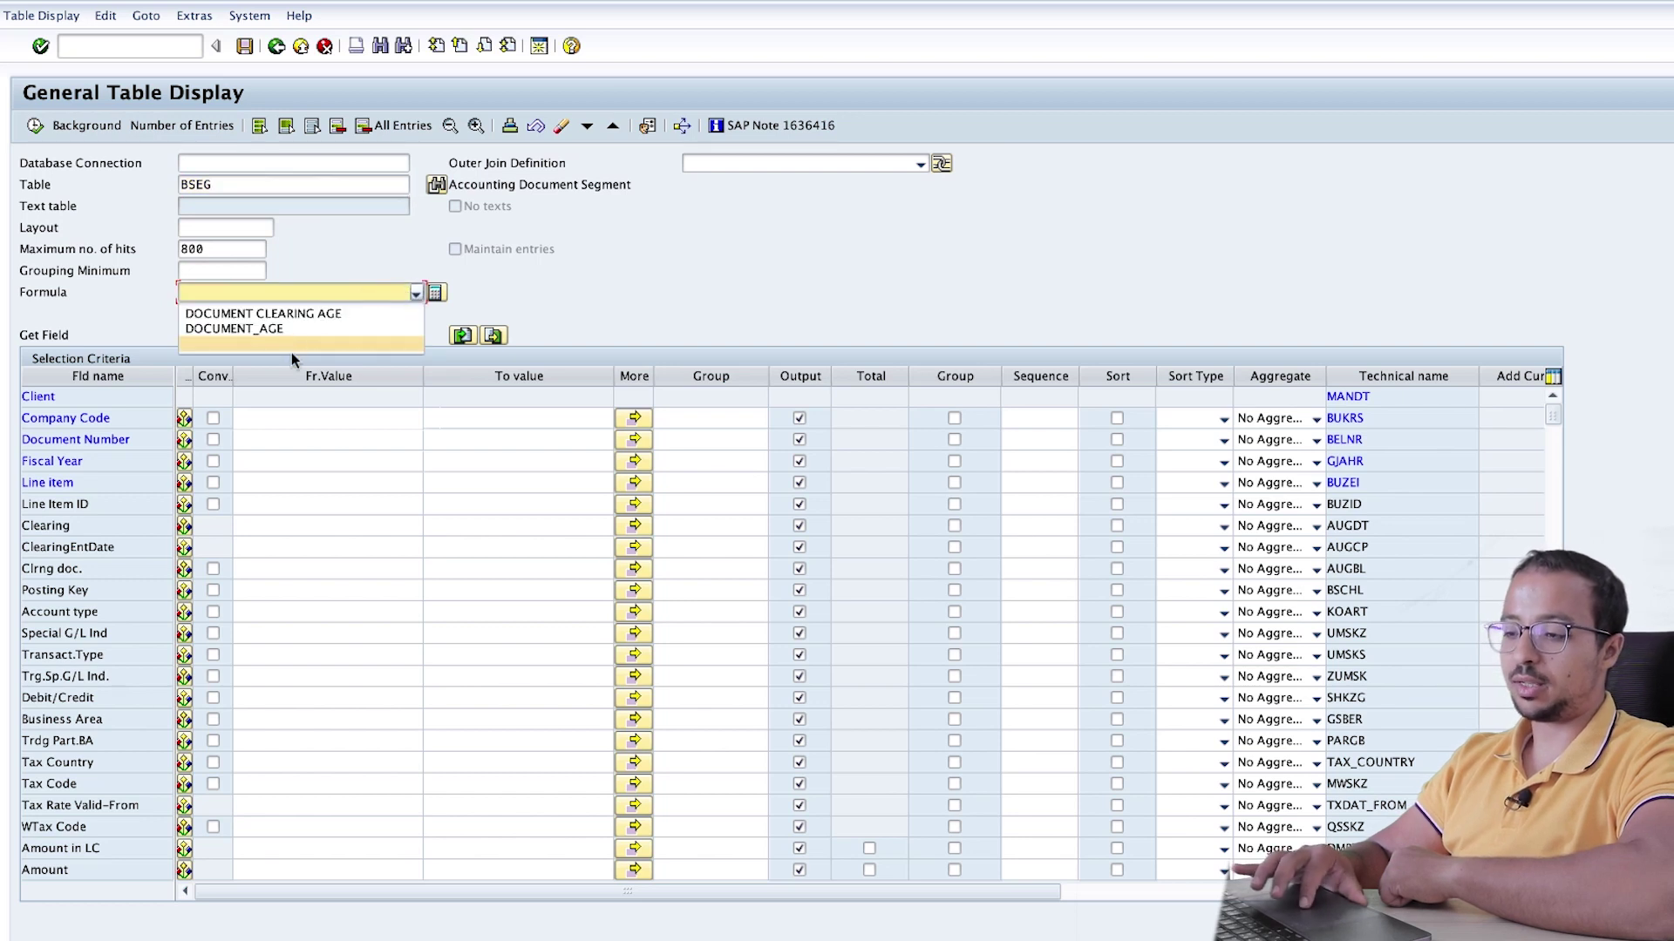
left_click(370, 291)
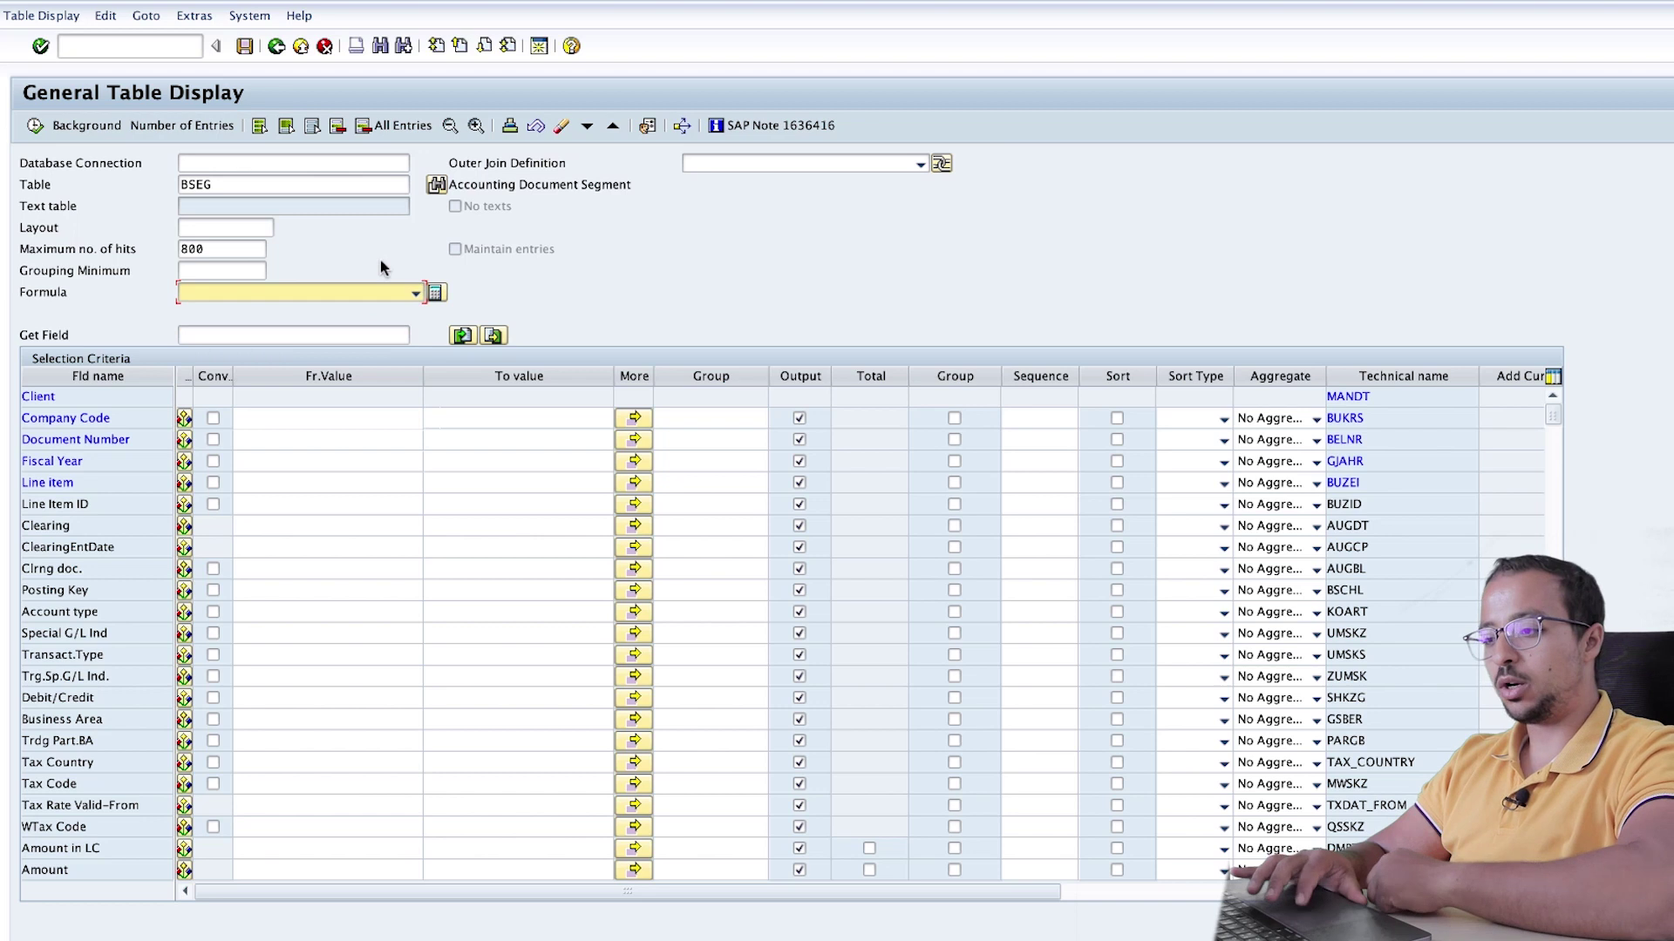
- Create a new BSEG formula named Z_AGE in formula maintenance
left_click(437, 293)
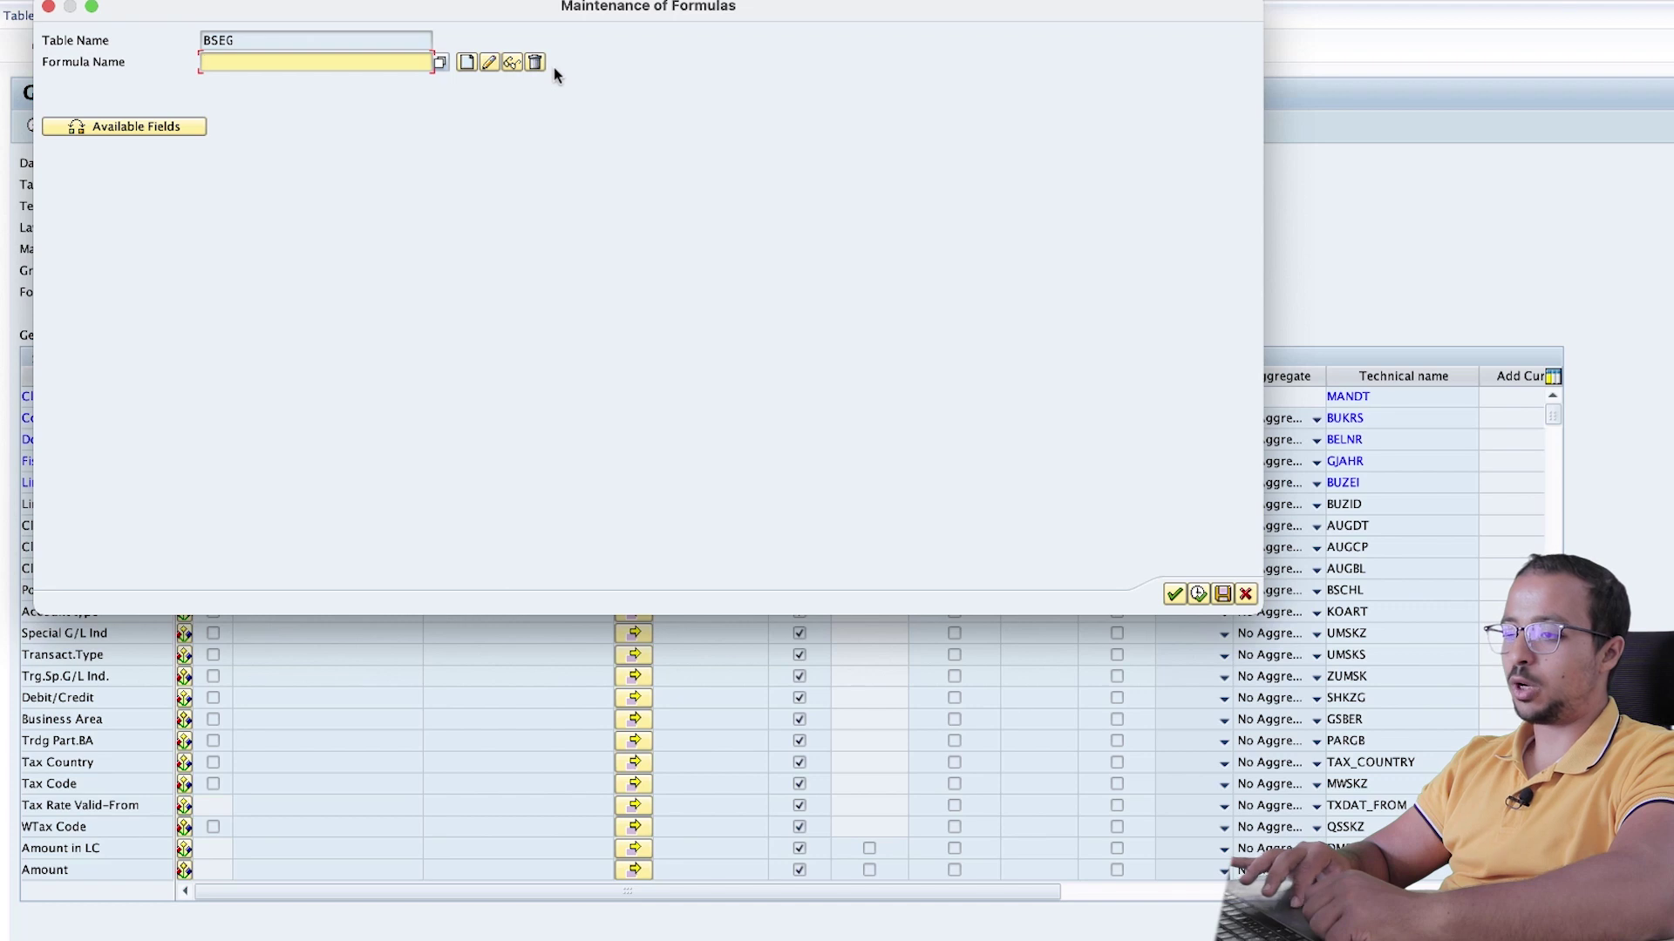
type("Z")
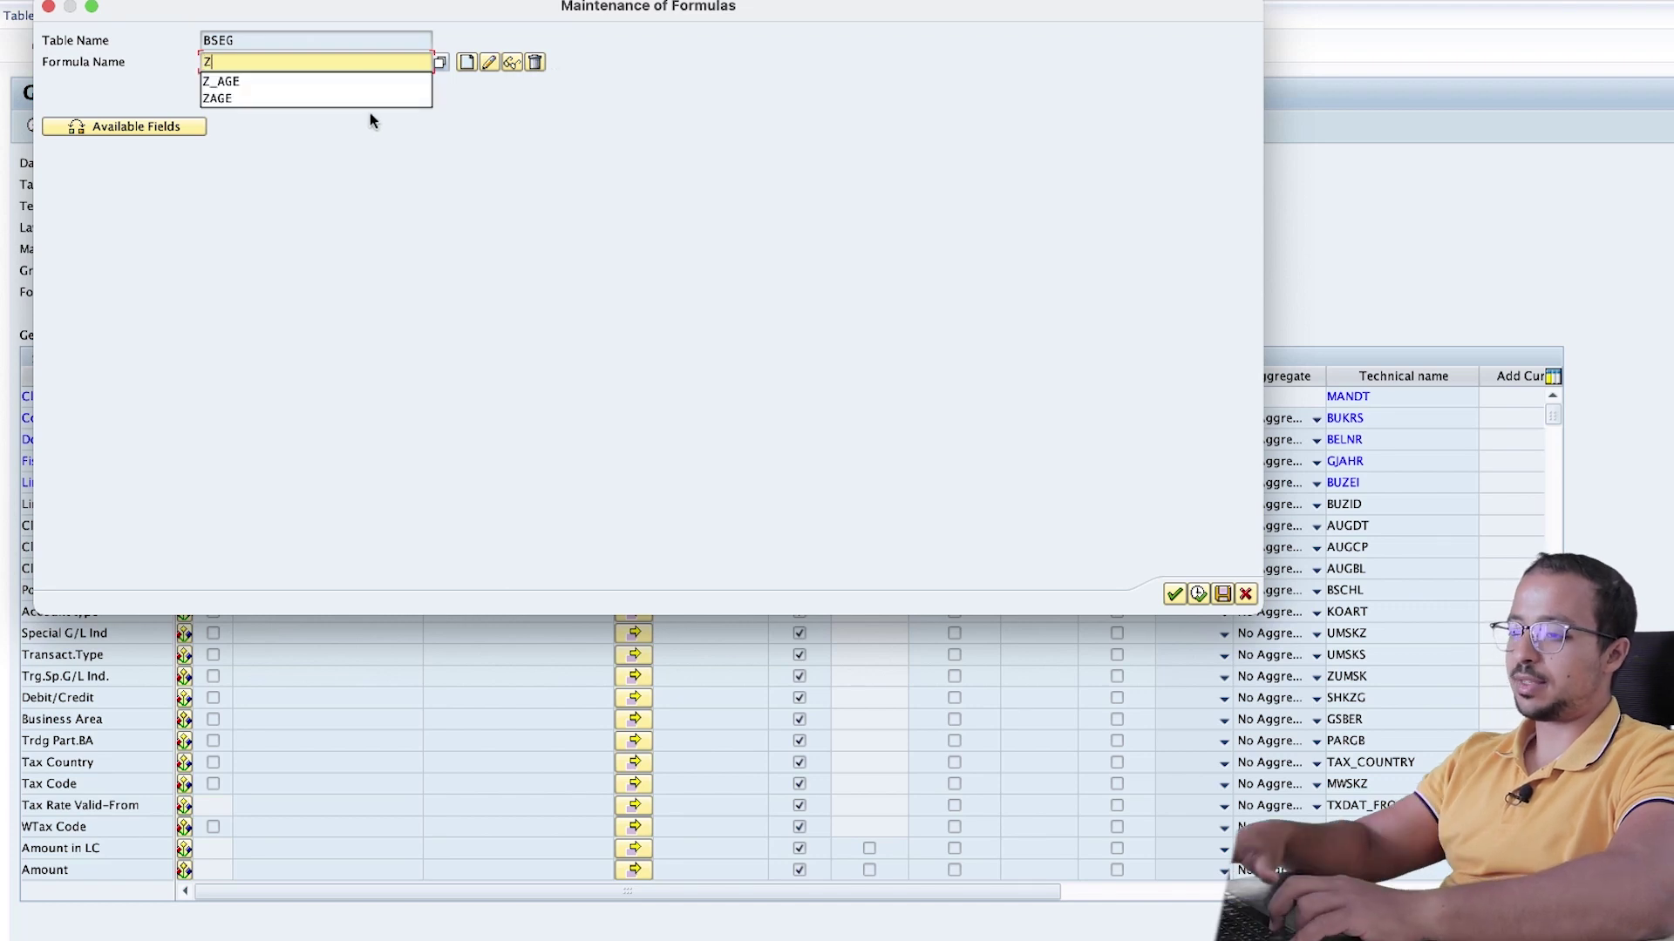
type("_AGE")
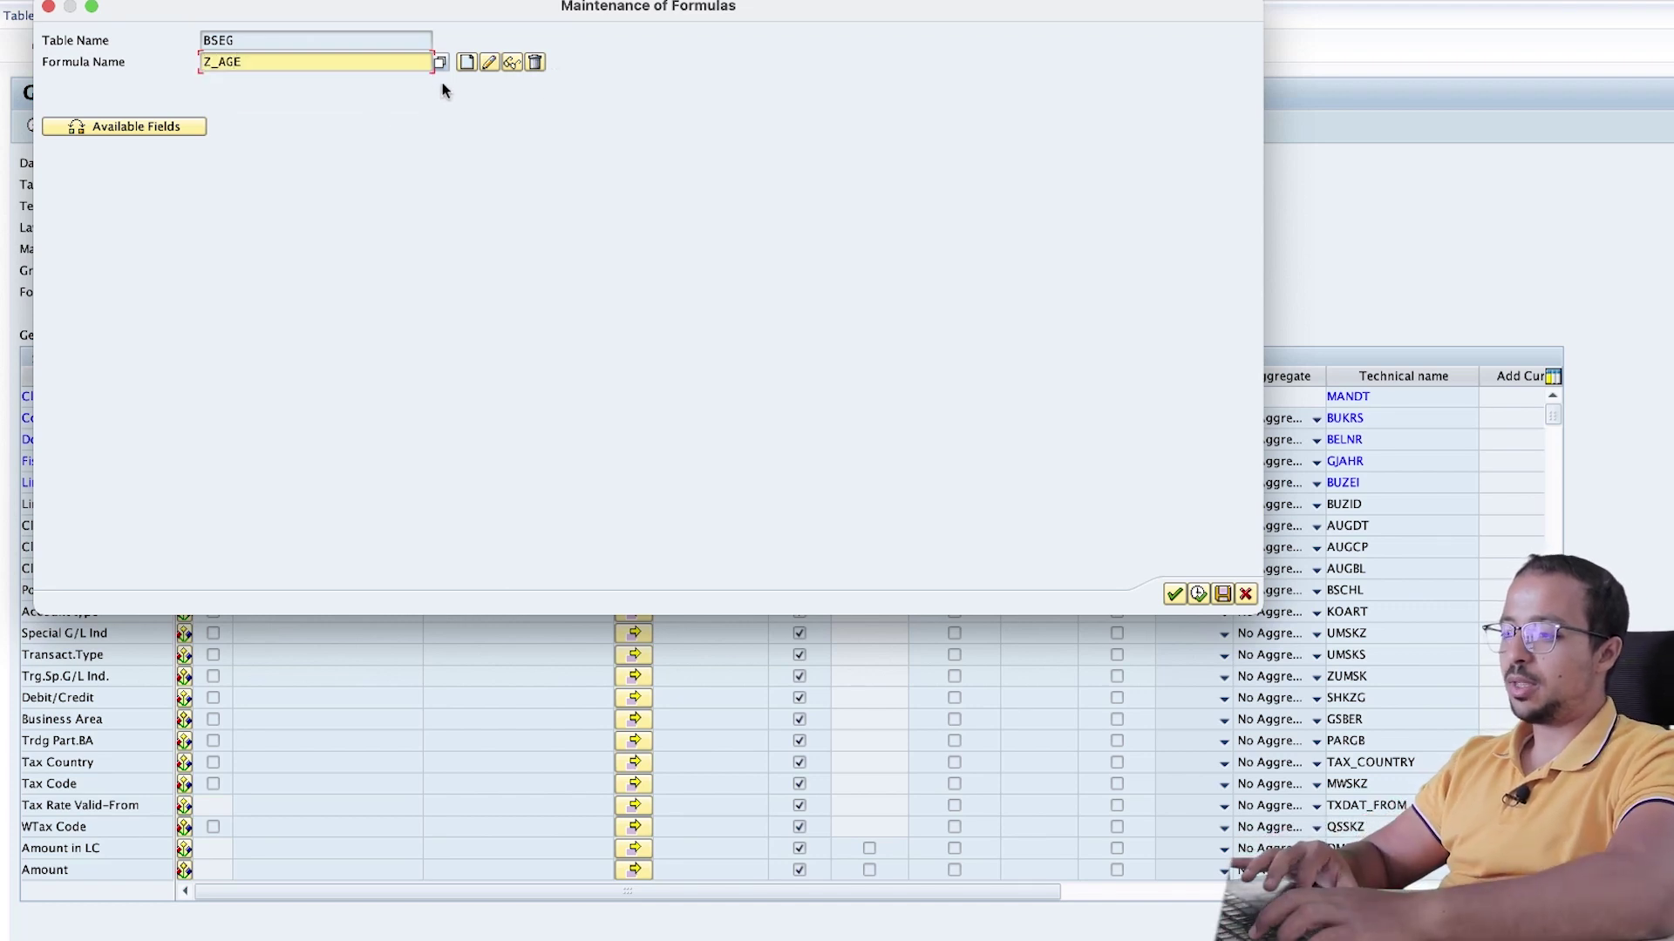
left_click(467, 63)
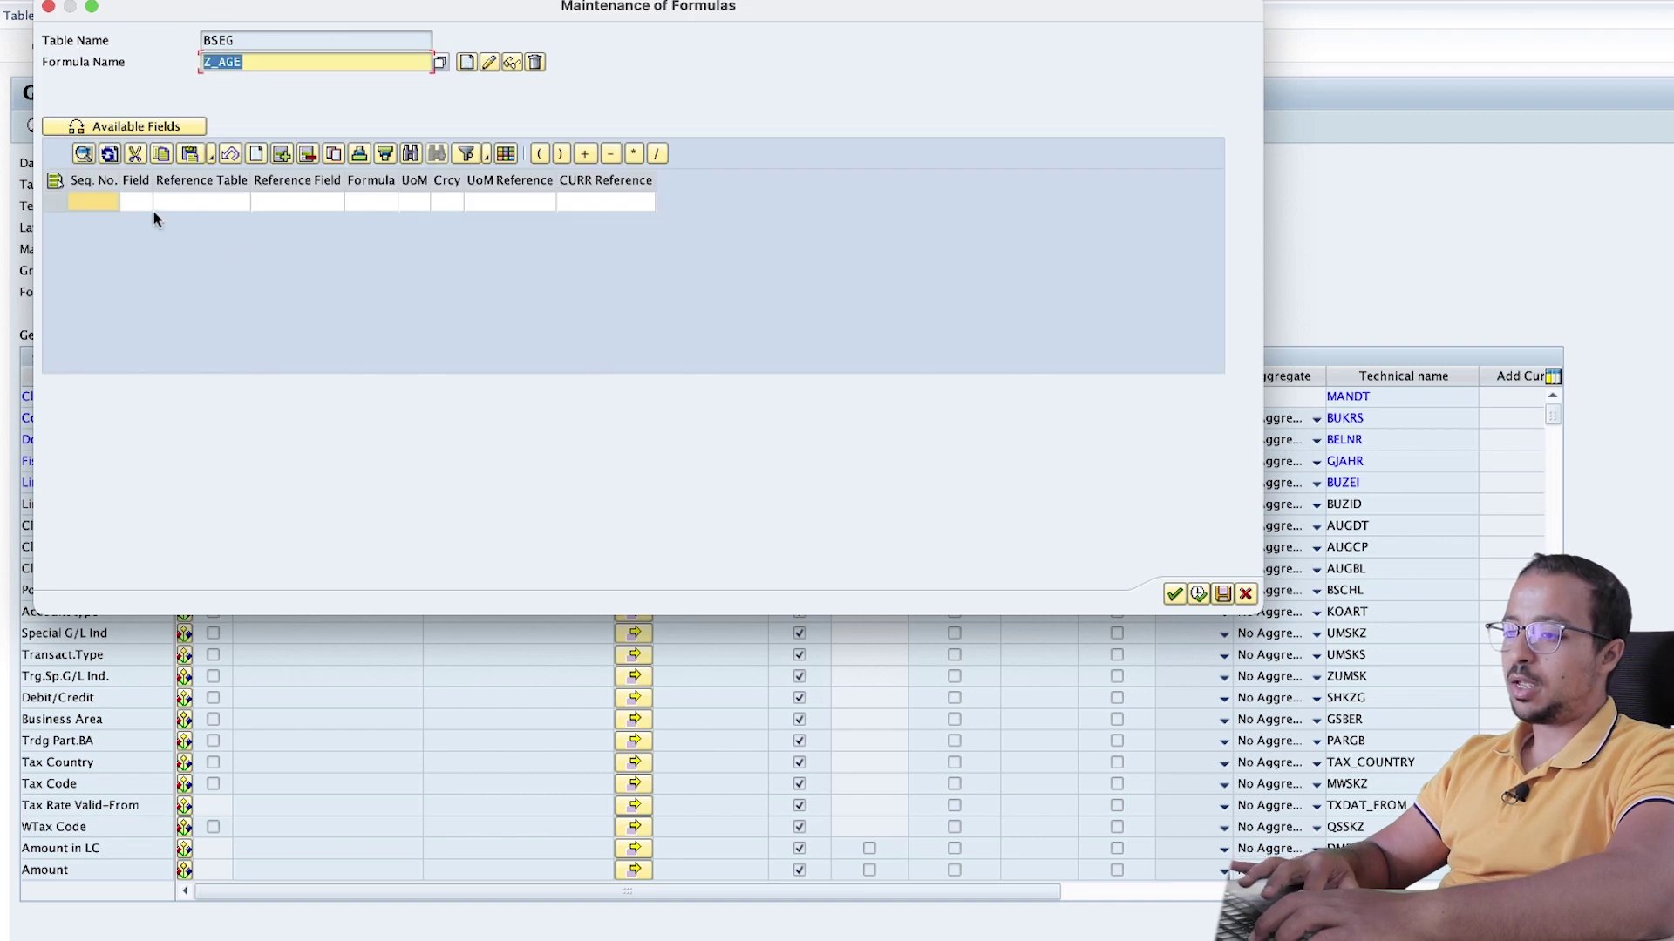
- Widen the Field column and enter ZTEST_AGE as the first row's field name
left_click(139, 203)
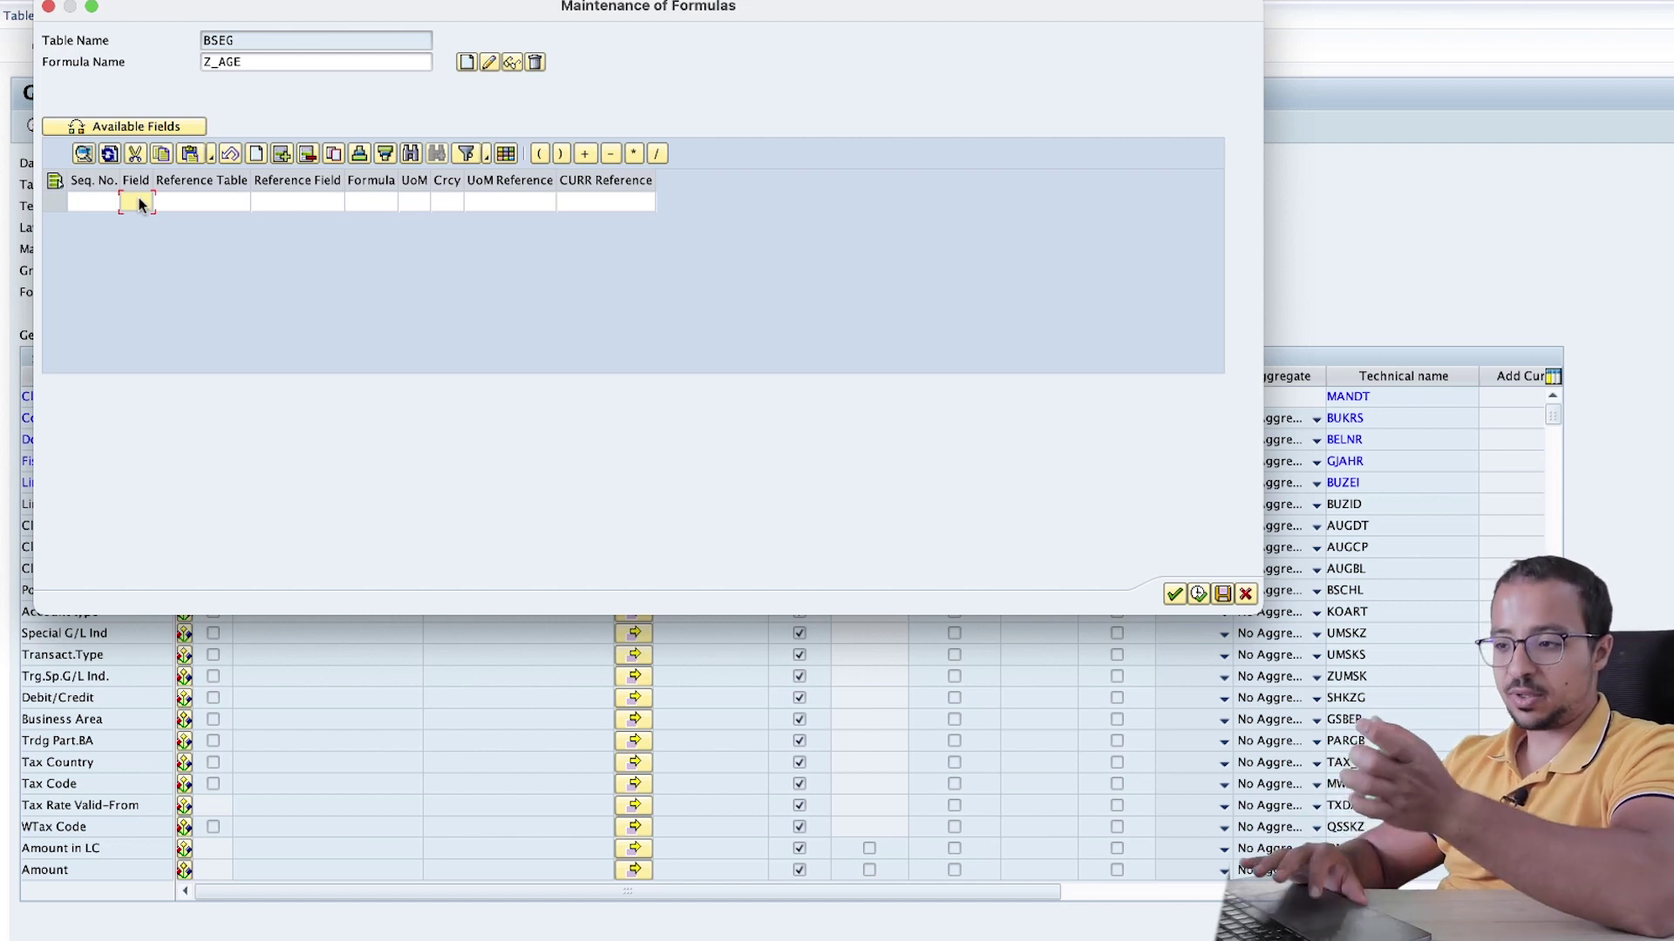
left_click_drag(150, 172, 190, 186)
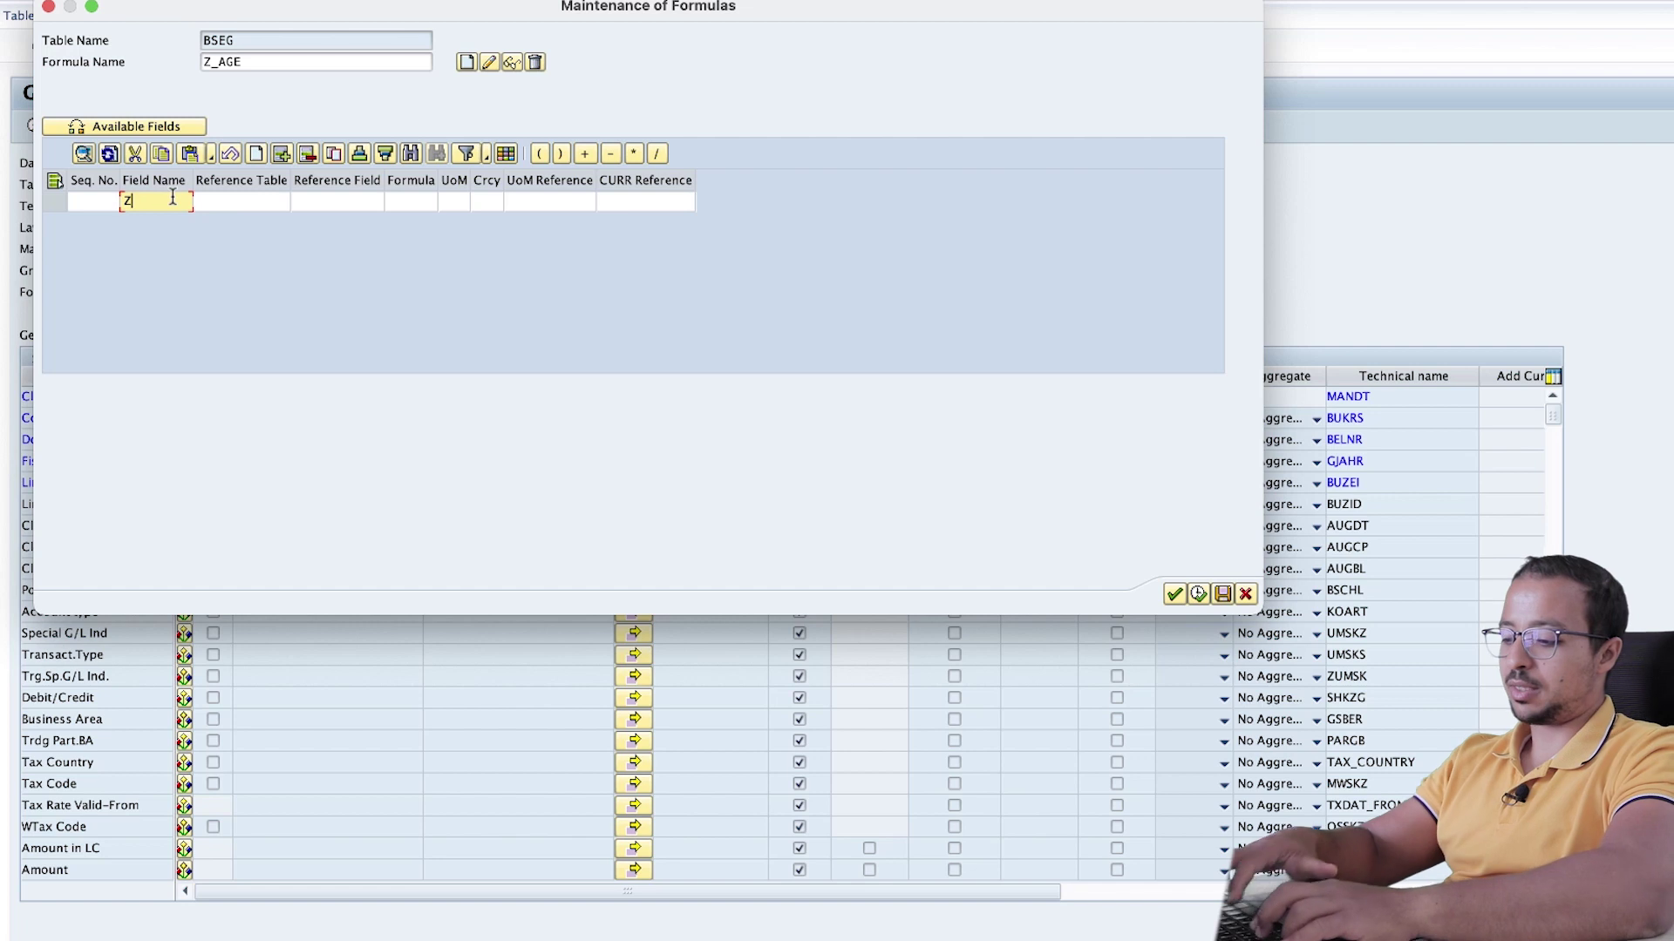
type("TEST_AG")
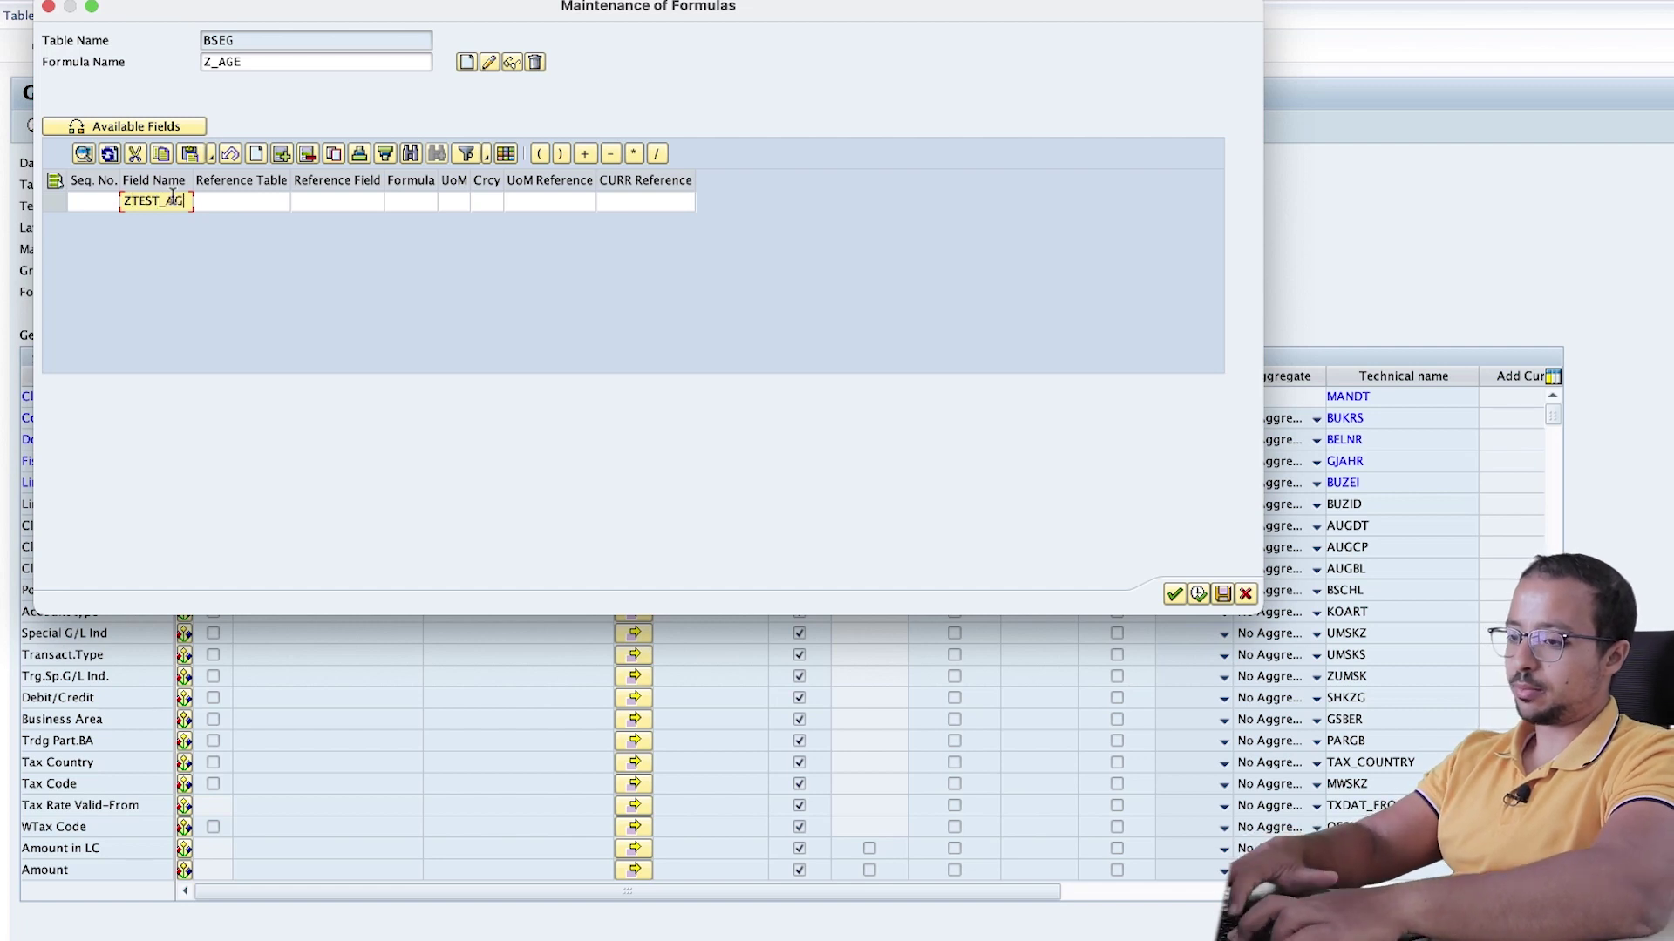
type("E")
- Set reference table BSEG and reference field ZBD2T for the ZTEST_AGE row
left_click(245, 207)
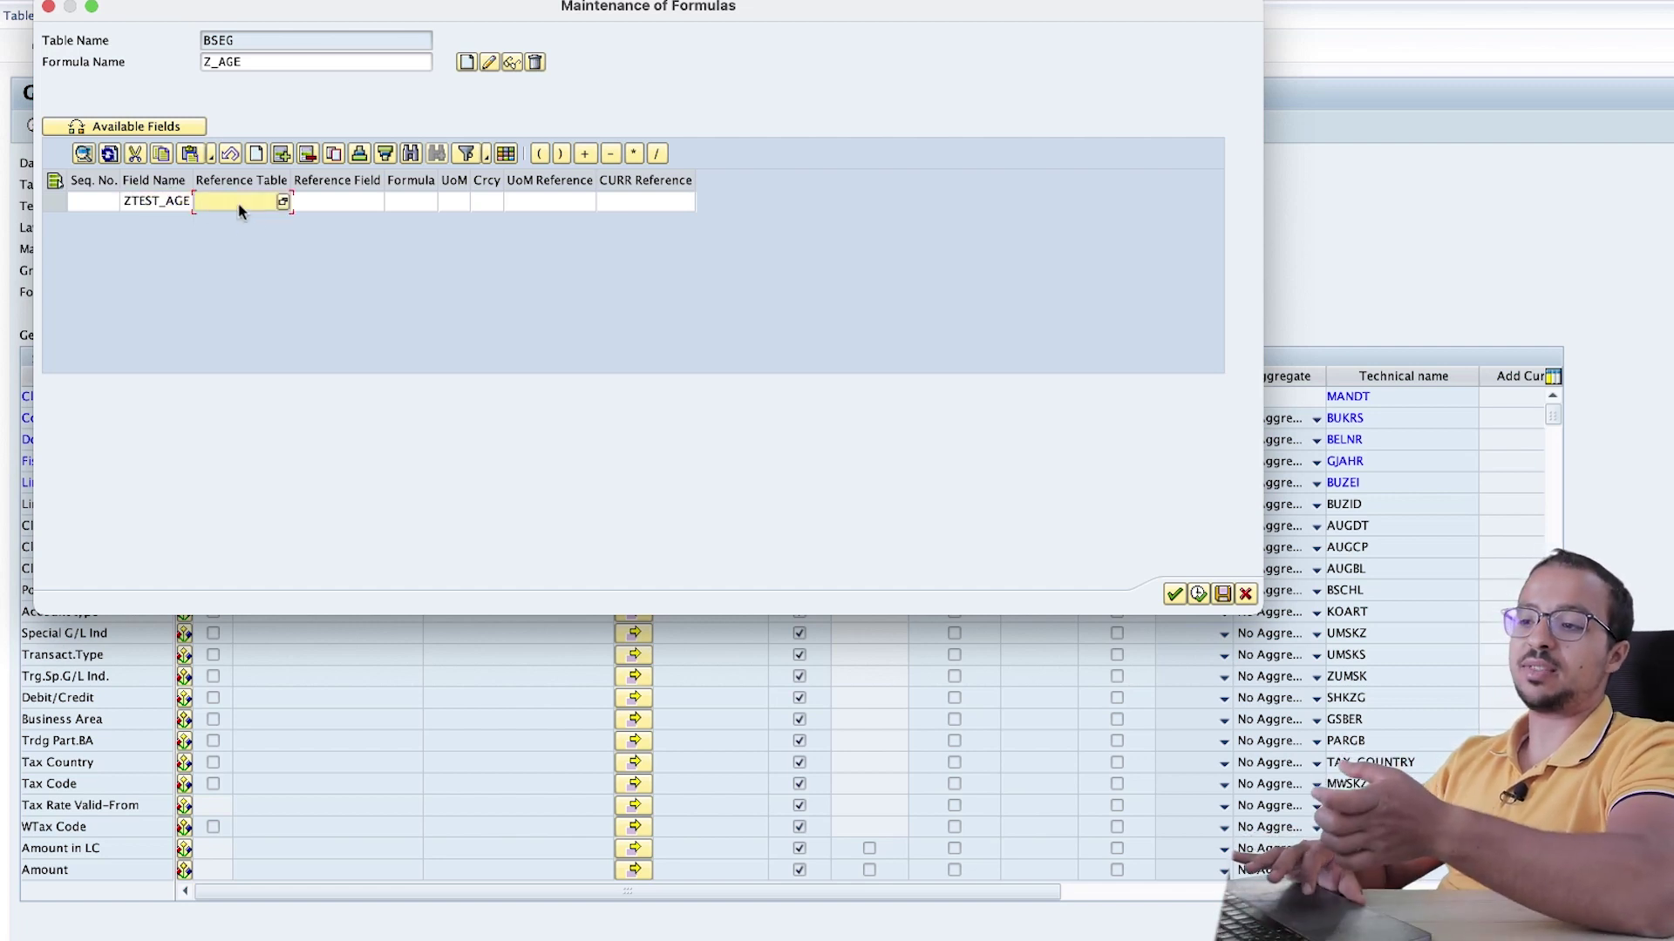
left_click(329, 209)
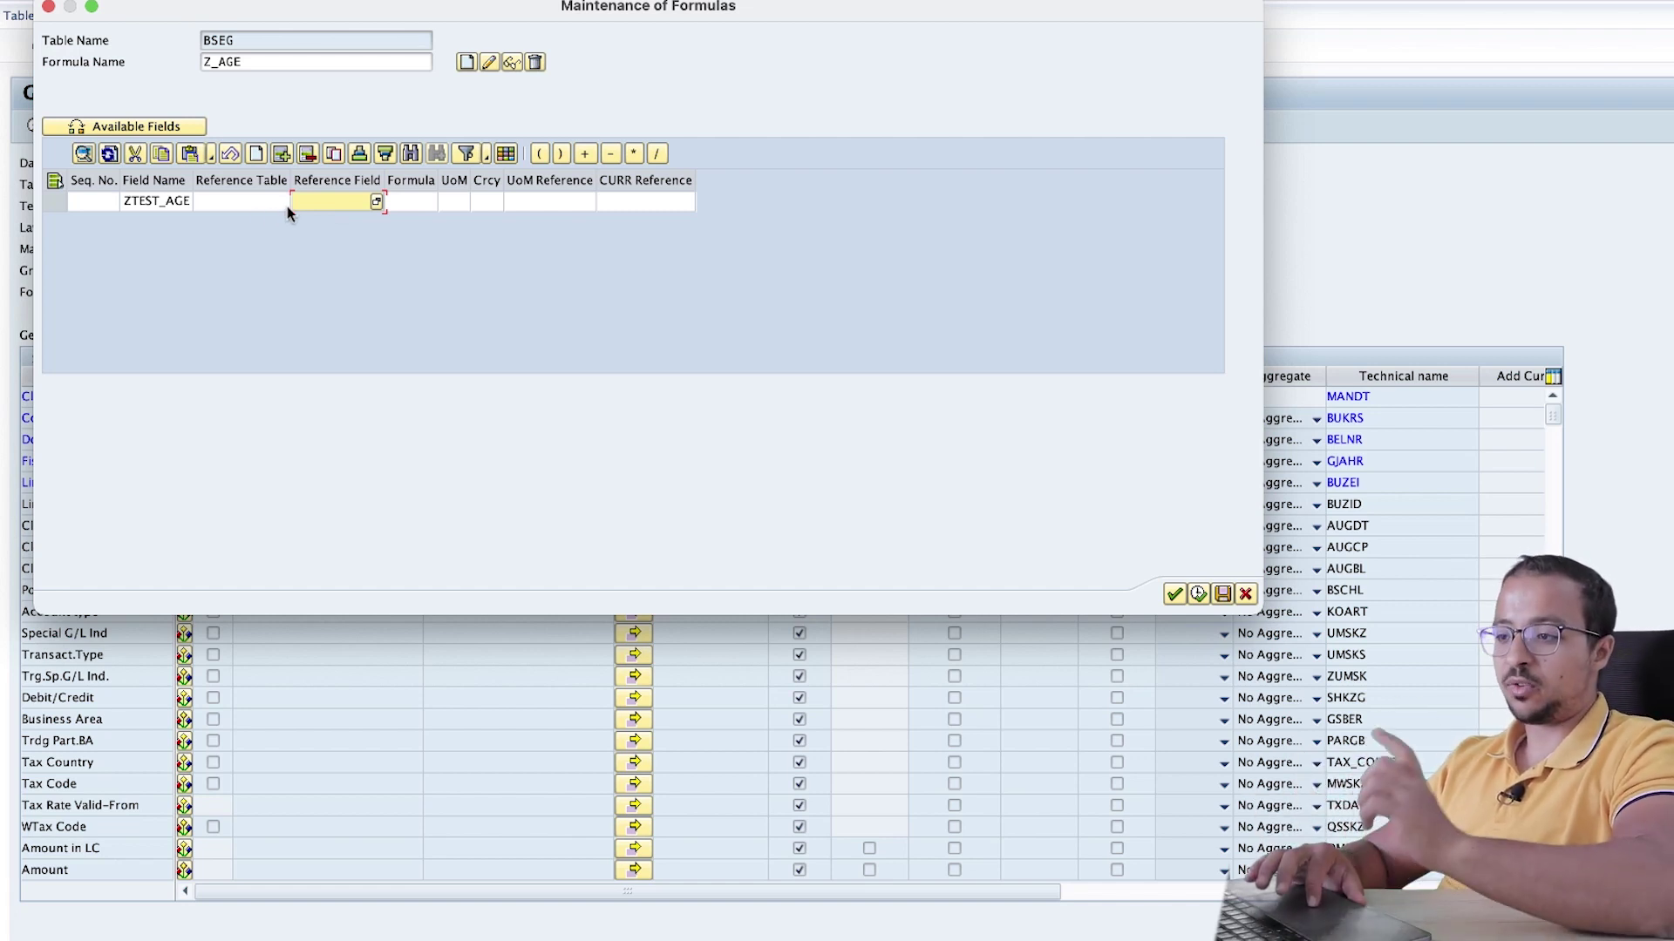
left_click(252, 203)
type("BSEG")
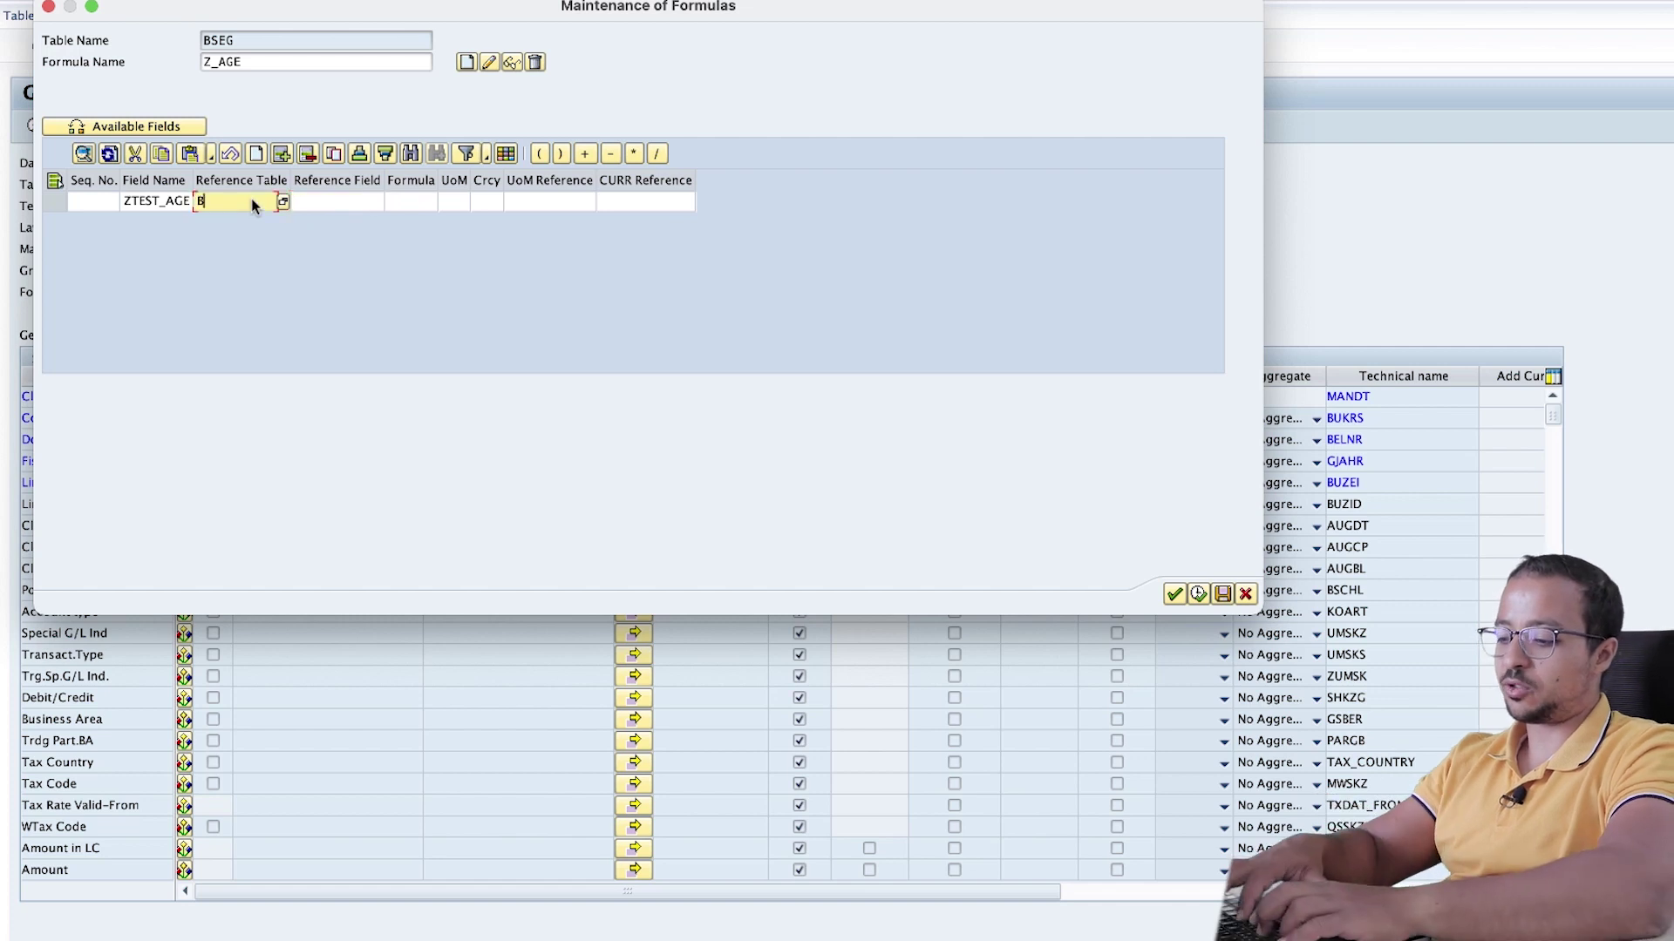
left_click(321, 204)
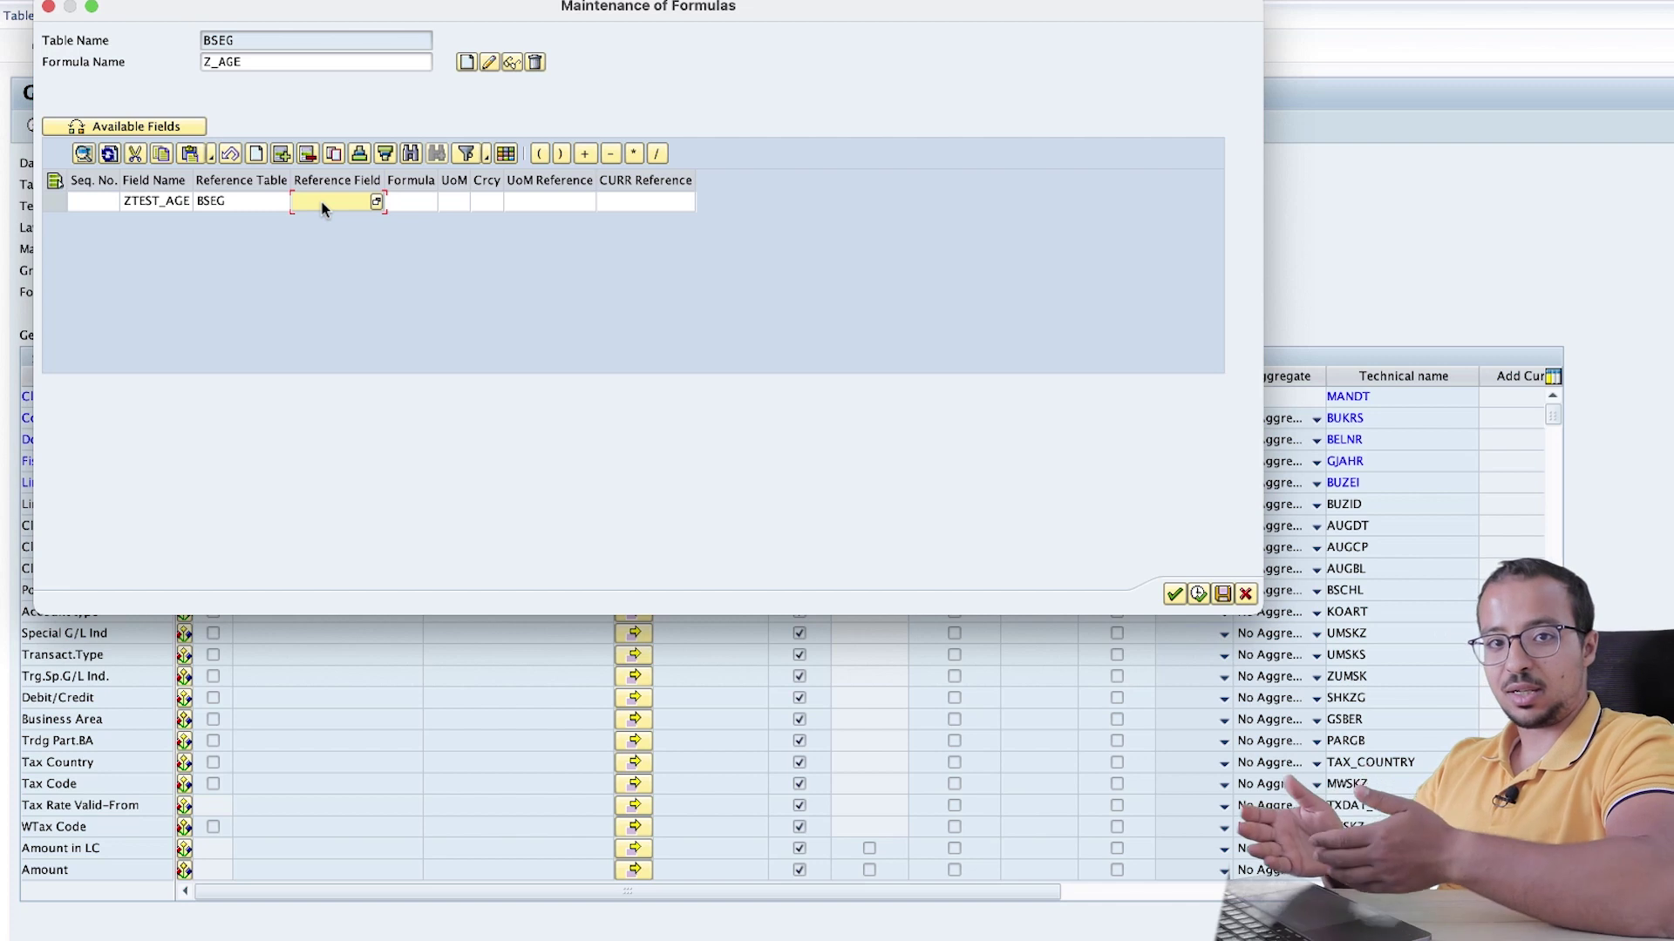
type("Z")
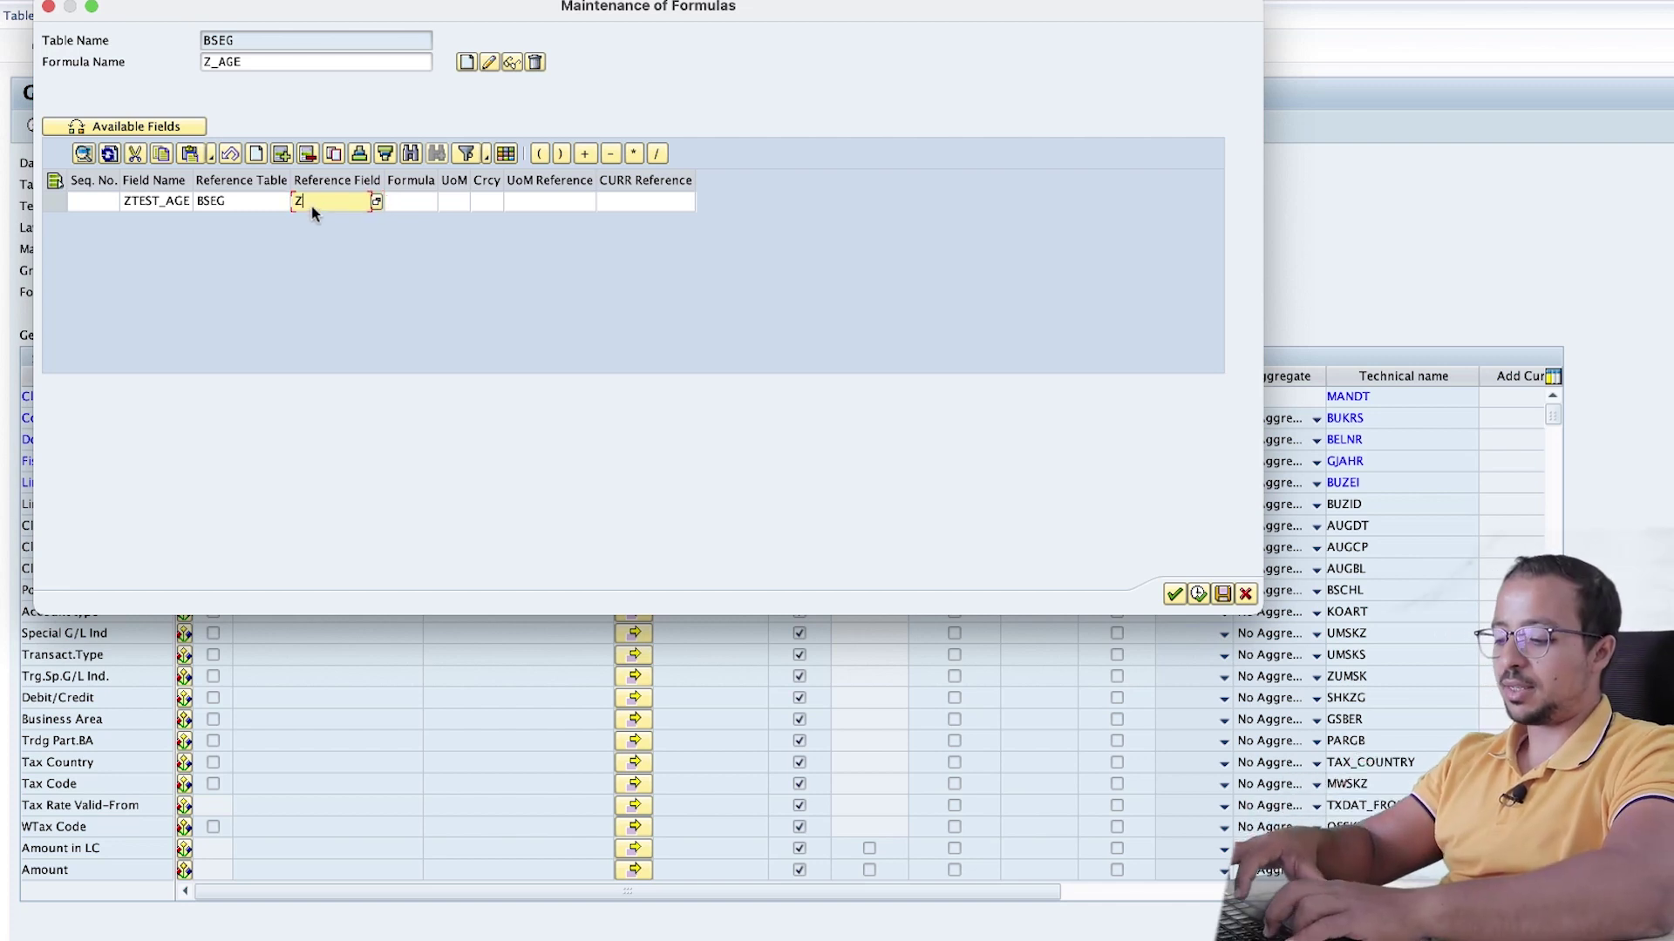
type("BD2T")
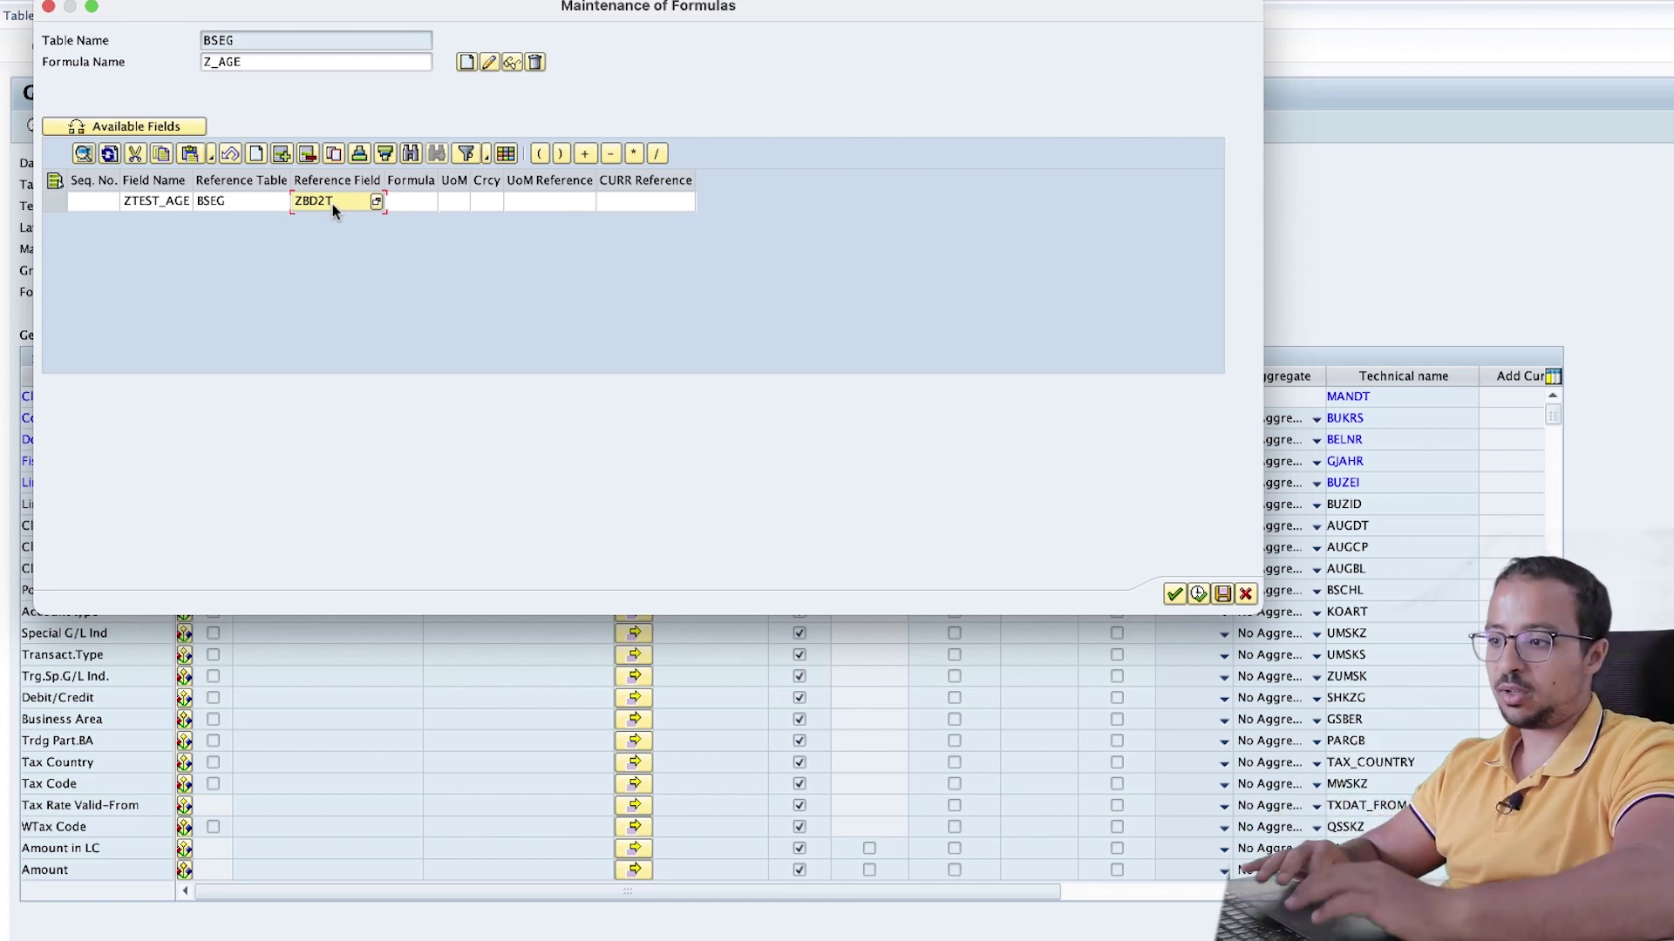
- Build the formula expression AUGDT-H_BUDAT from the BSEG field list
left_click(425, 202)
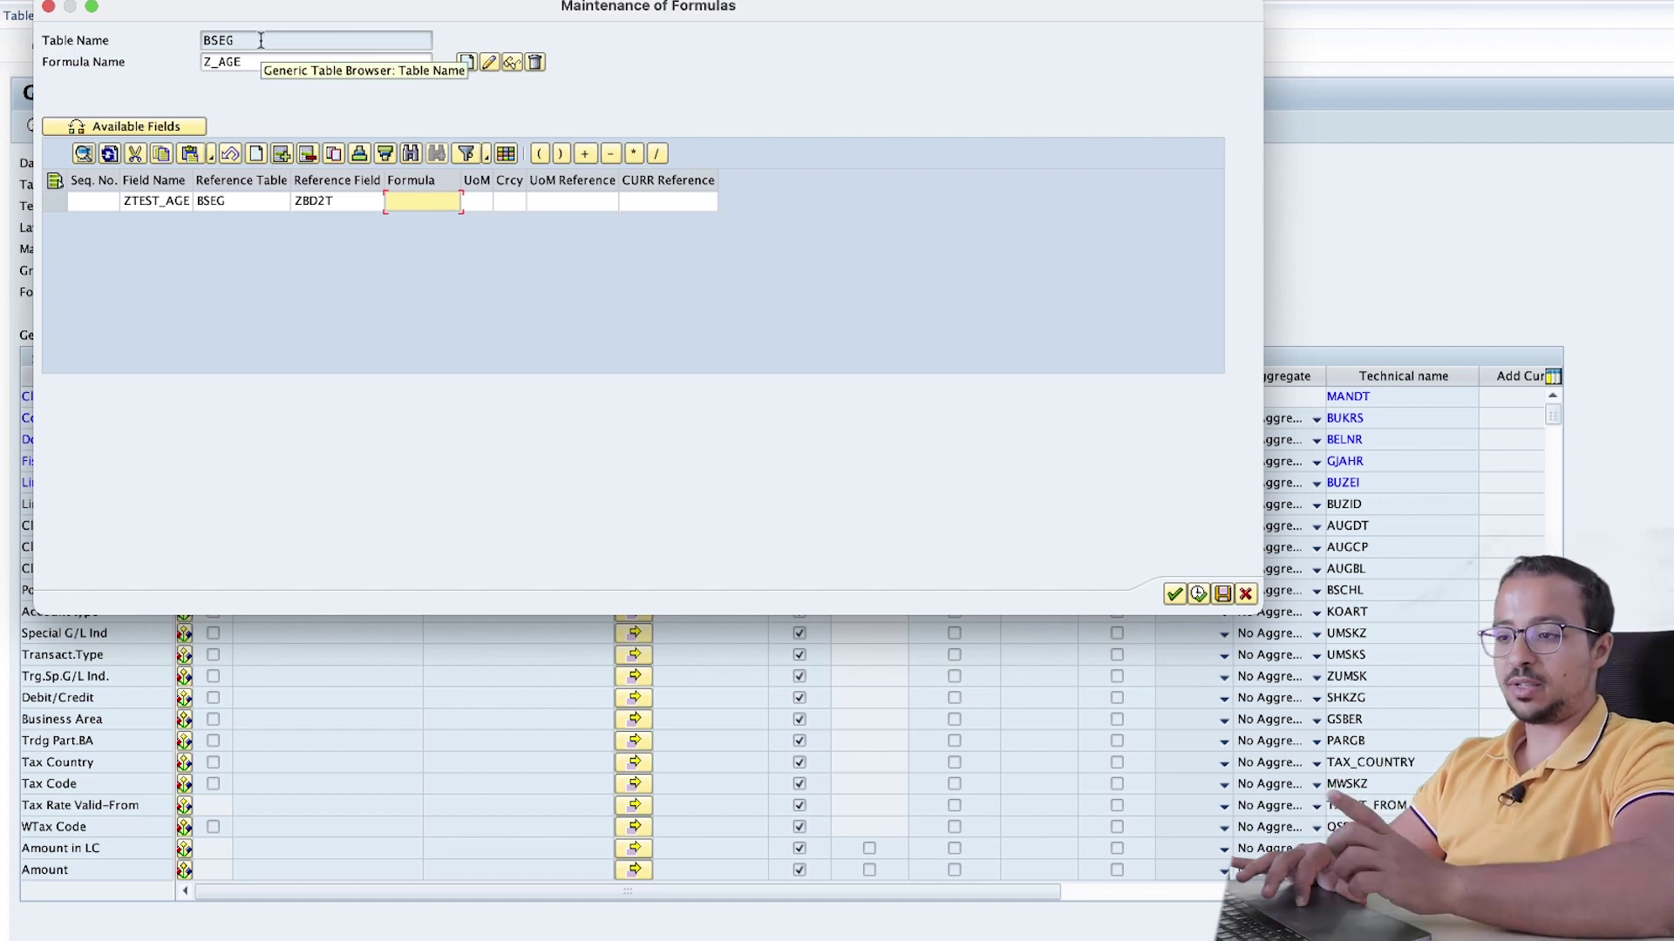
left_click(136, 128)
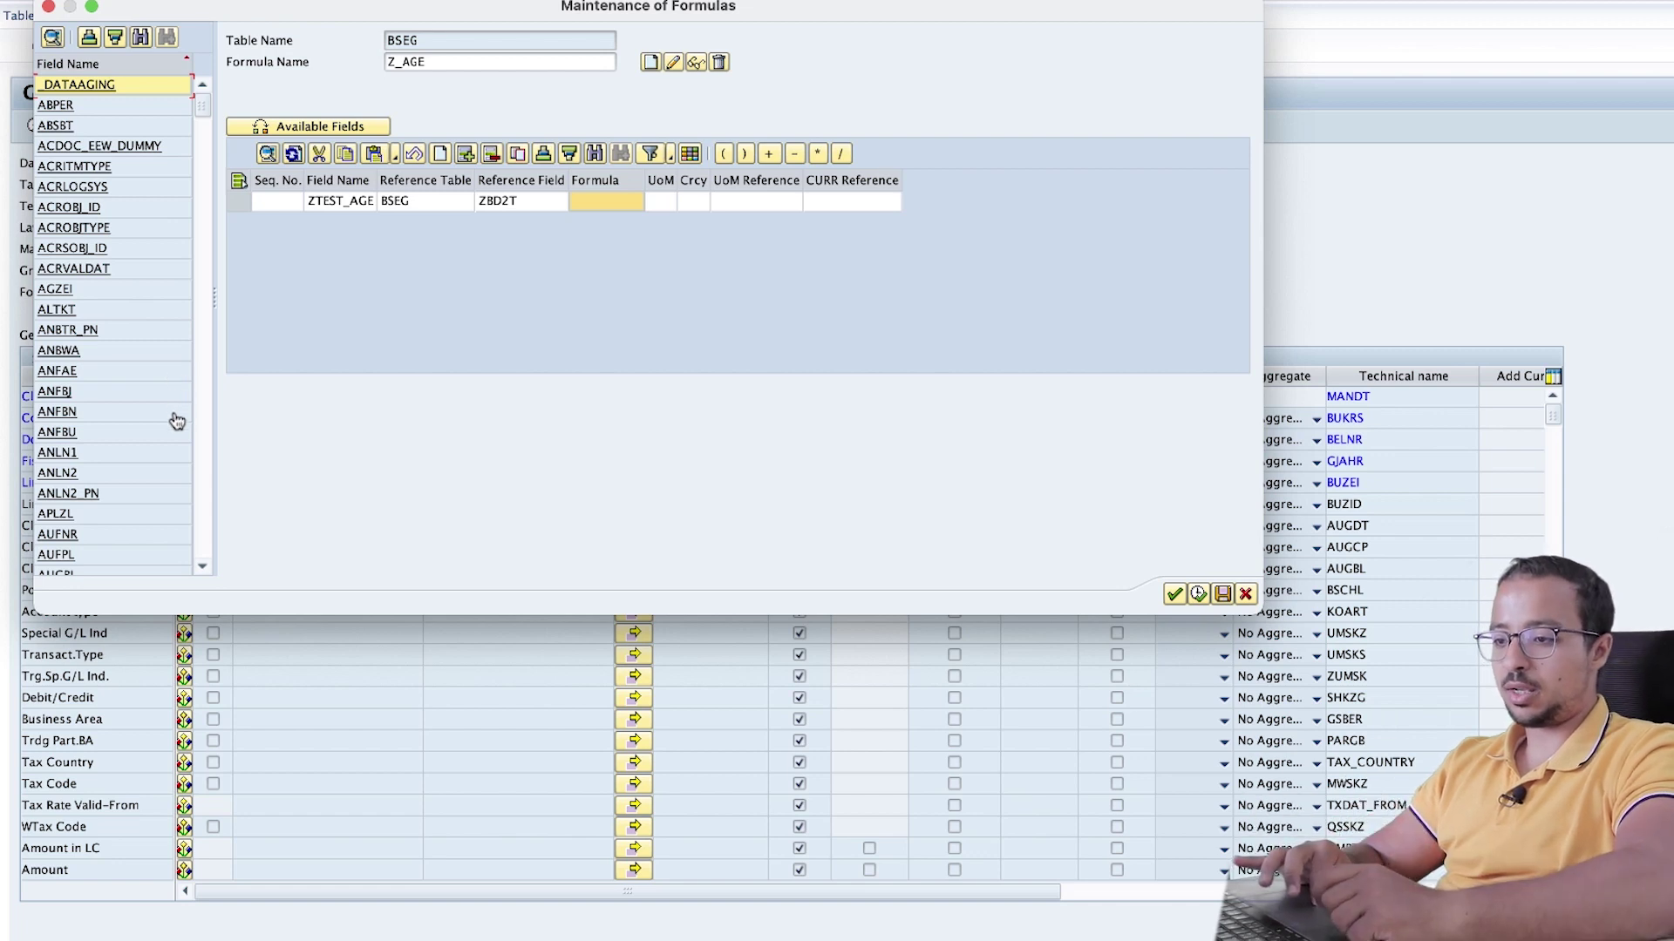
scroll(160, 510, "down", 1)
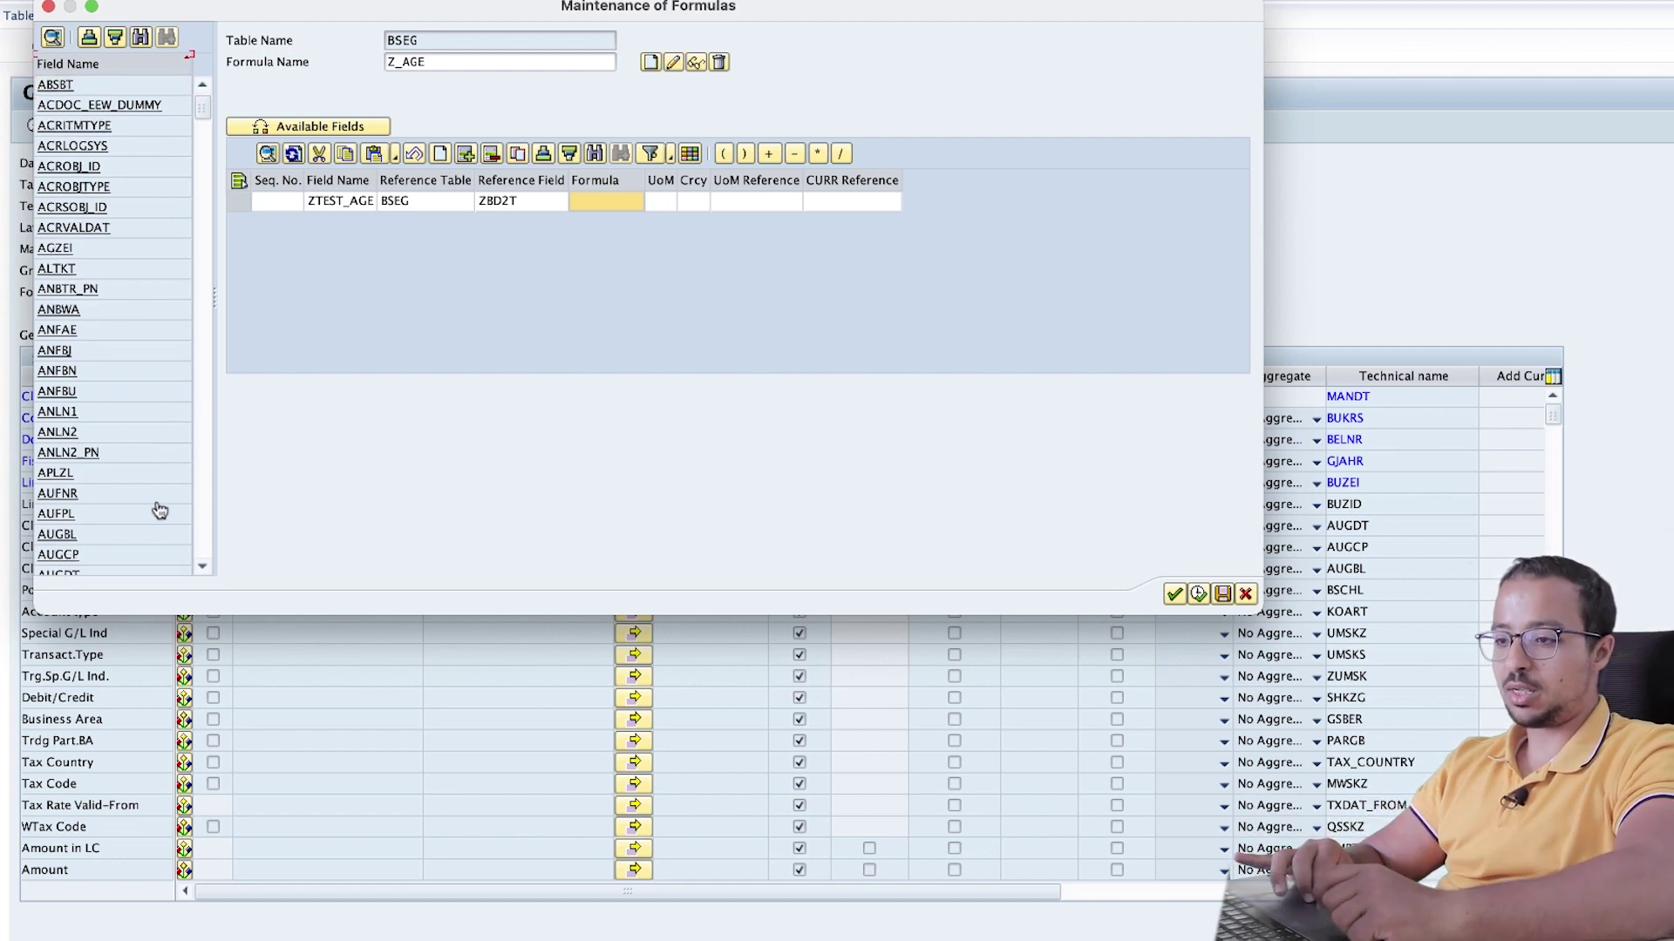
scroll(157, 512, "up", 1)
scroll(130, 422, "down", 3)
double_click(113, 493)
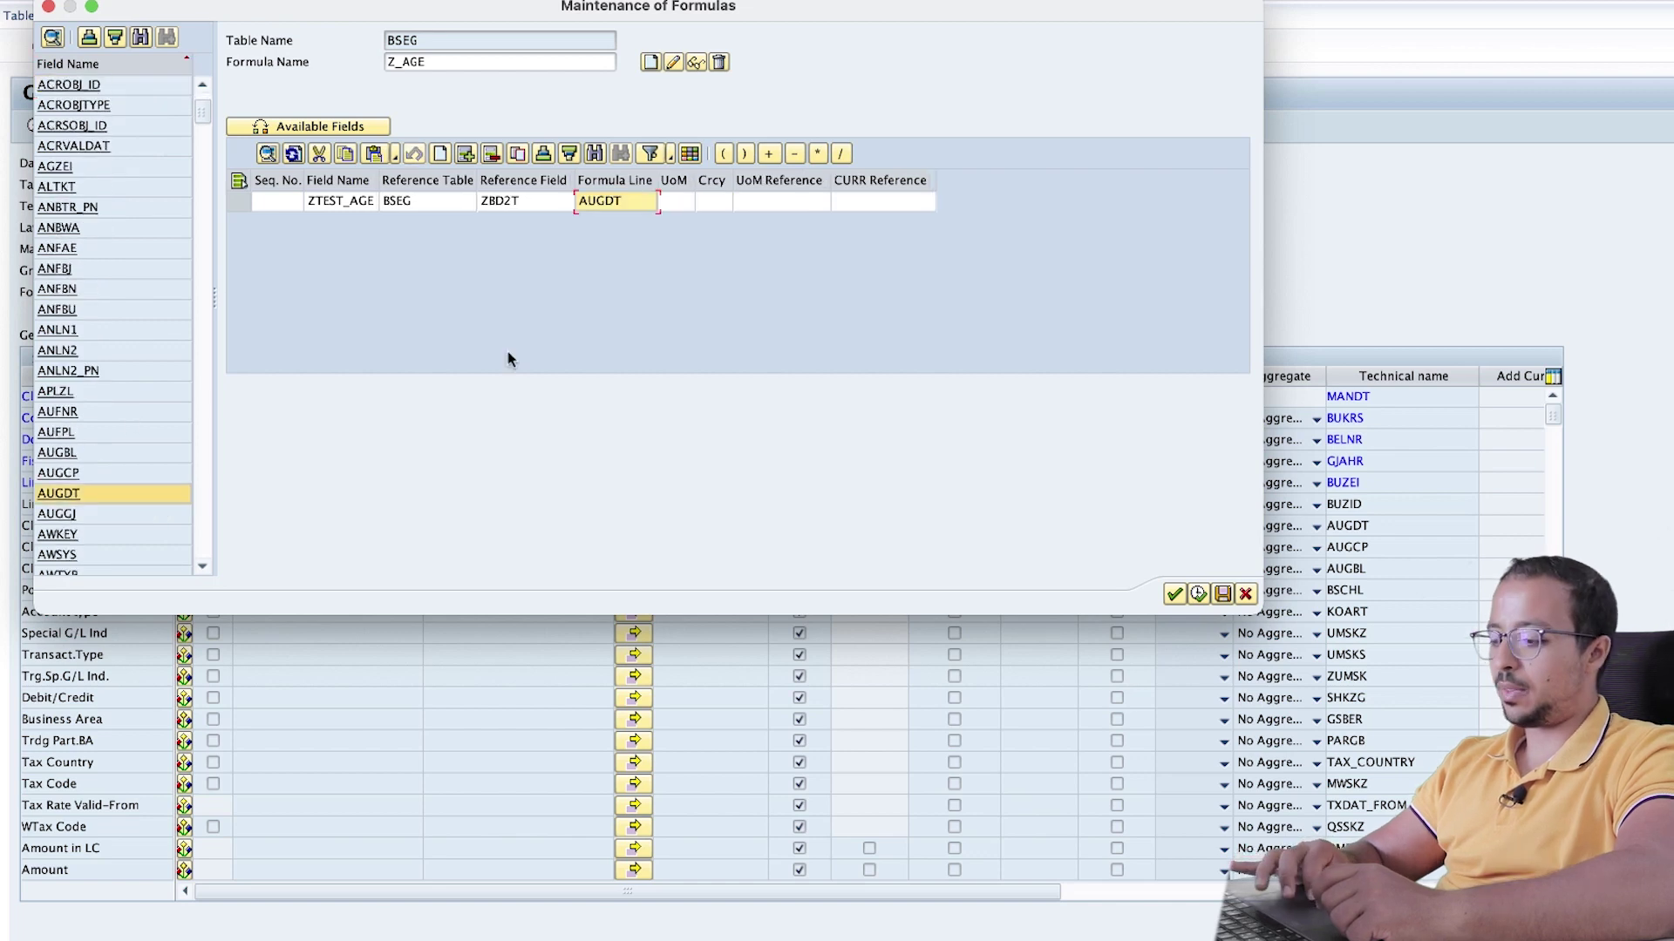
left_click(794, 155)
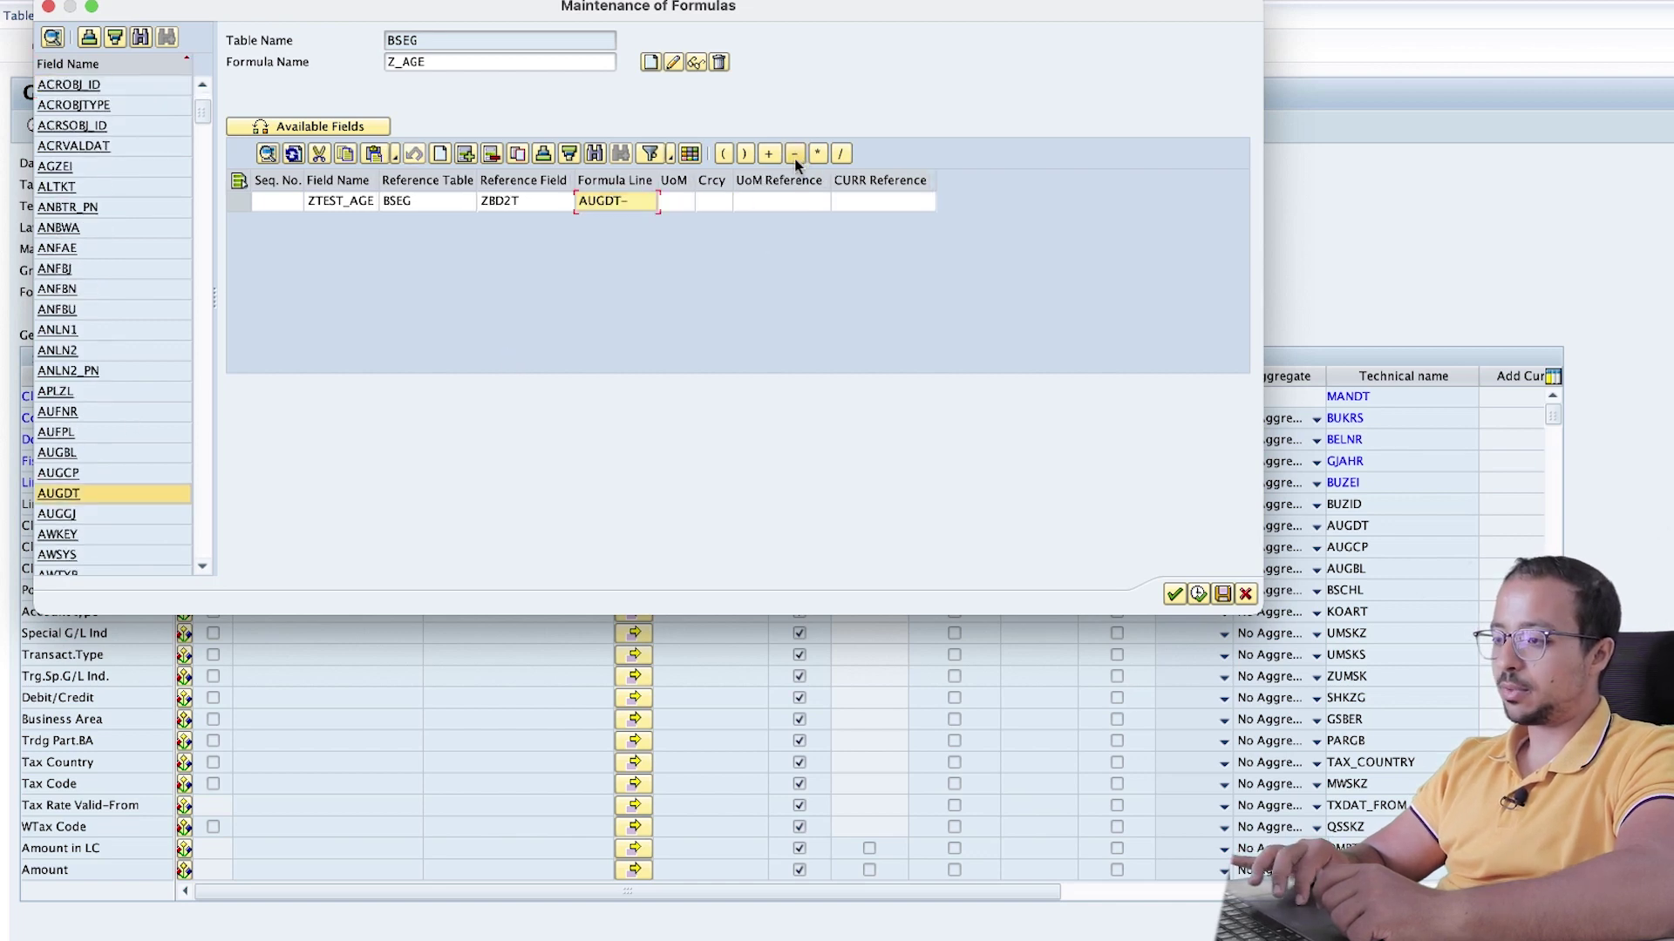
scroll(132, 461, "down", 6)
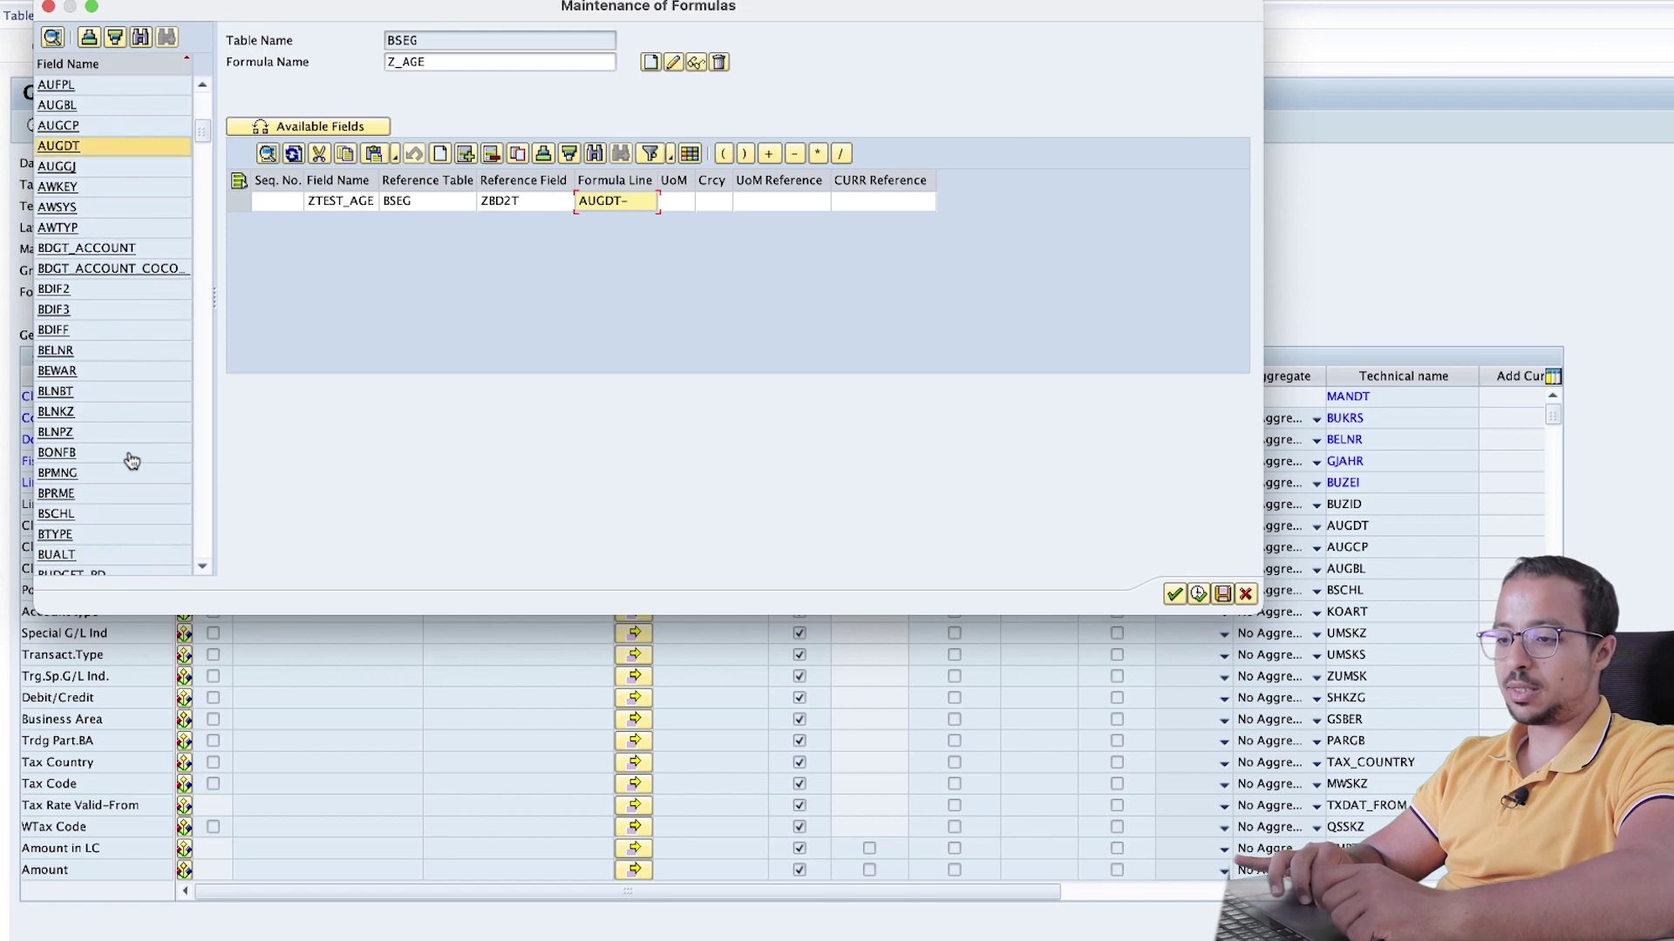
scroll(132, 460, "down", 8)
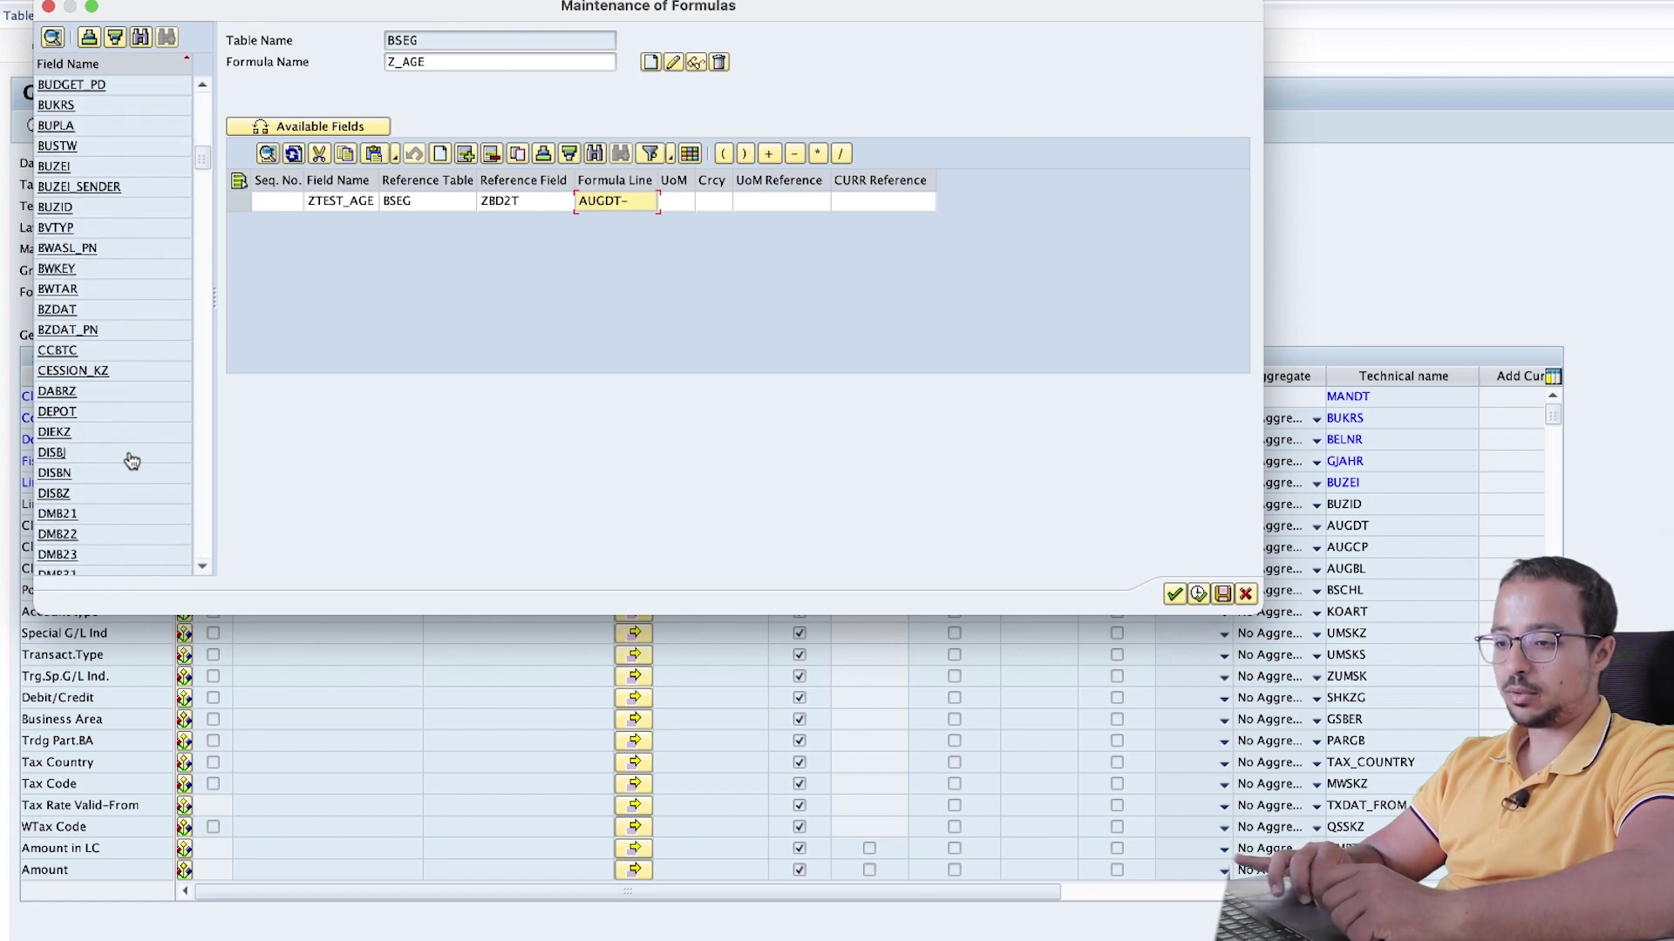
scroll(131, 460, "down", 20)
double_click(65, 186)
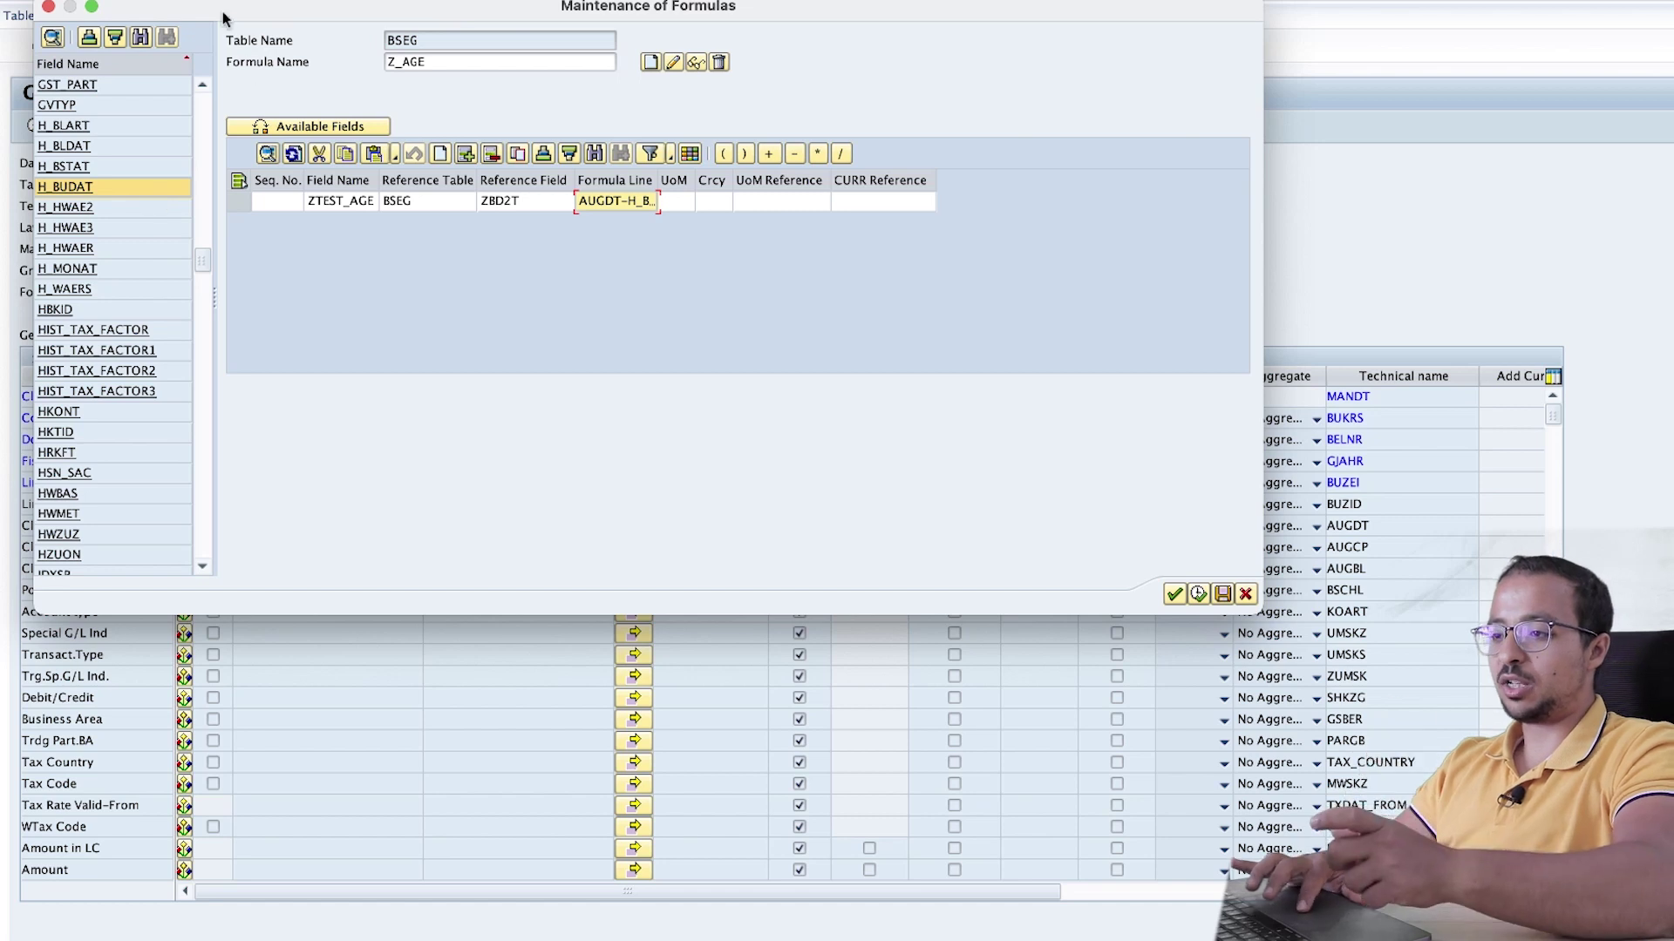
- Set the formula result's unit of measure to D (Days)
left_click_drag(223, 17, 644, 247)
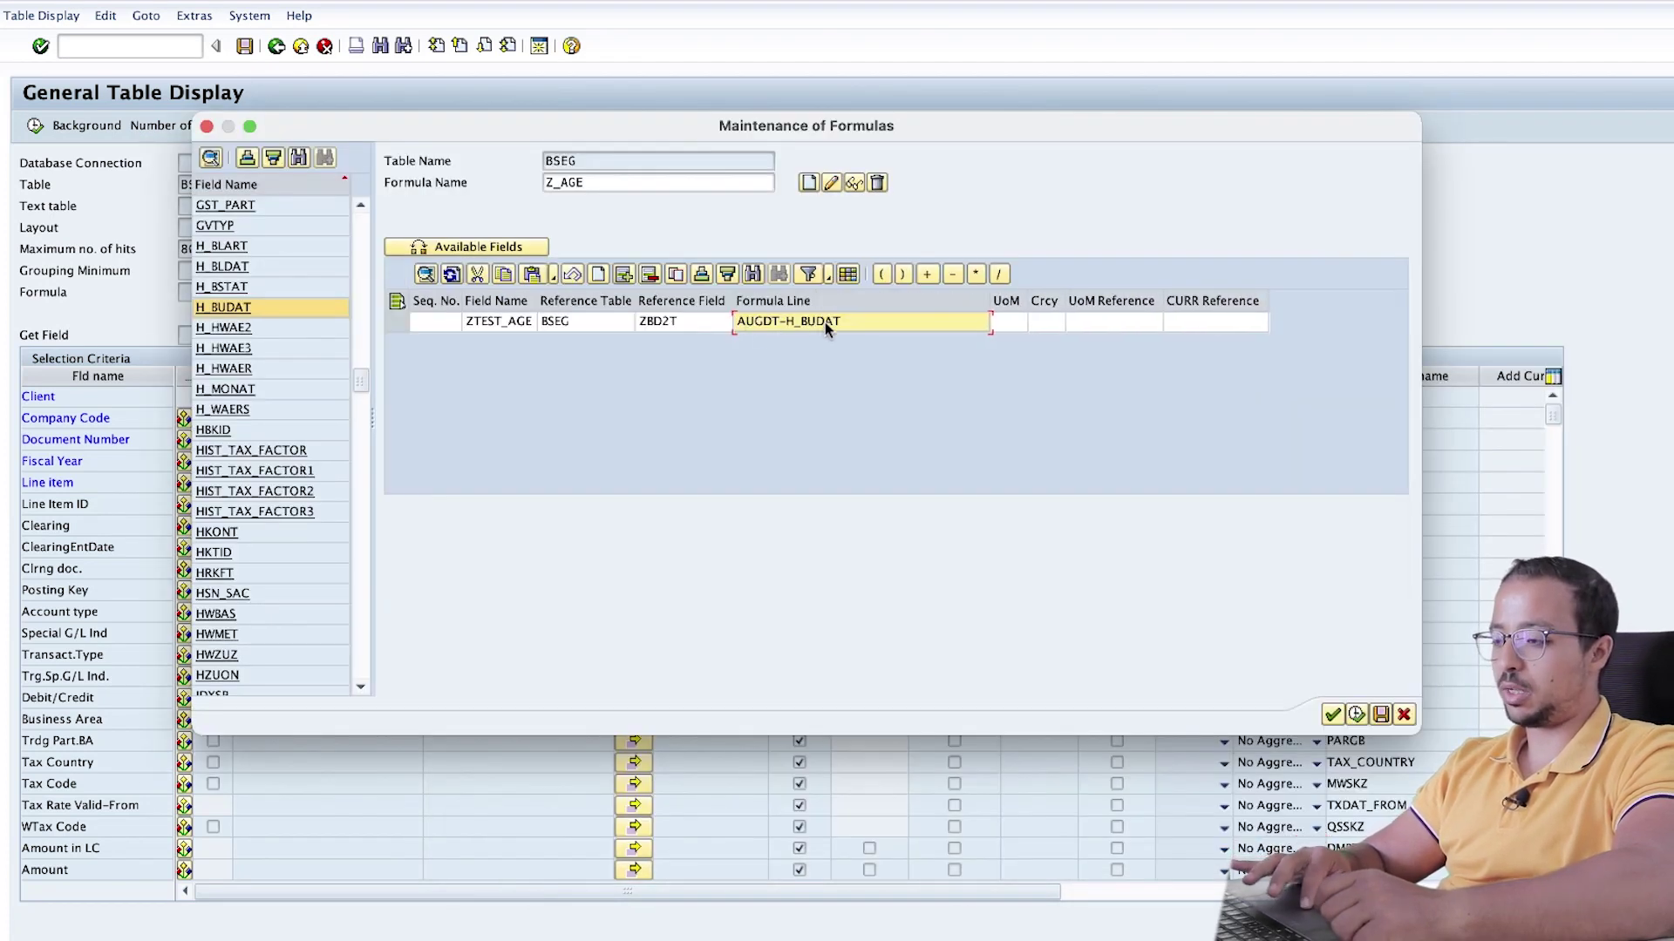
left_click(1018, 322)
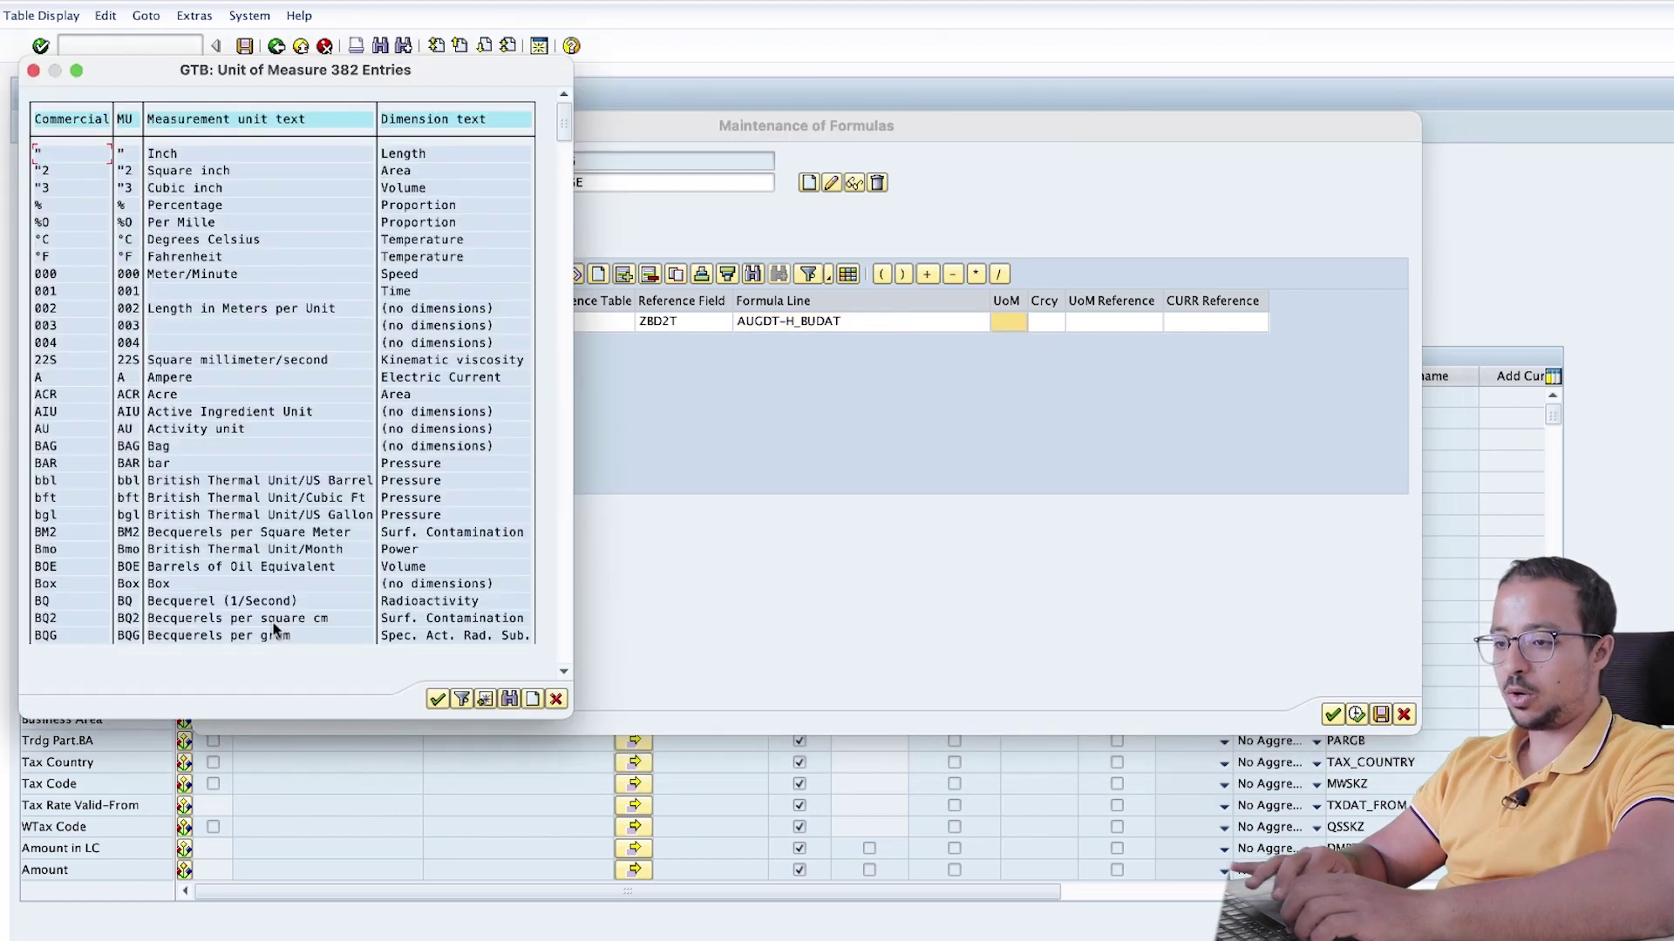
scroll(227, 575, "down", 10)
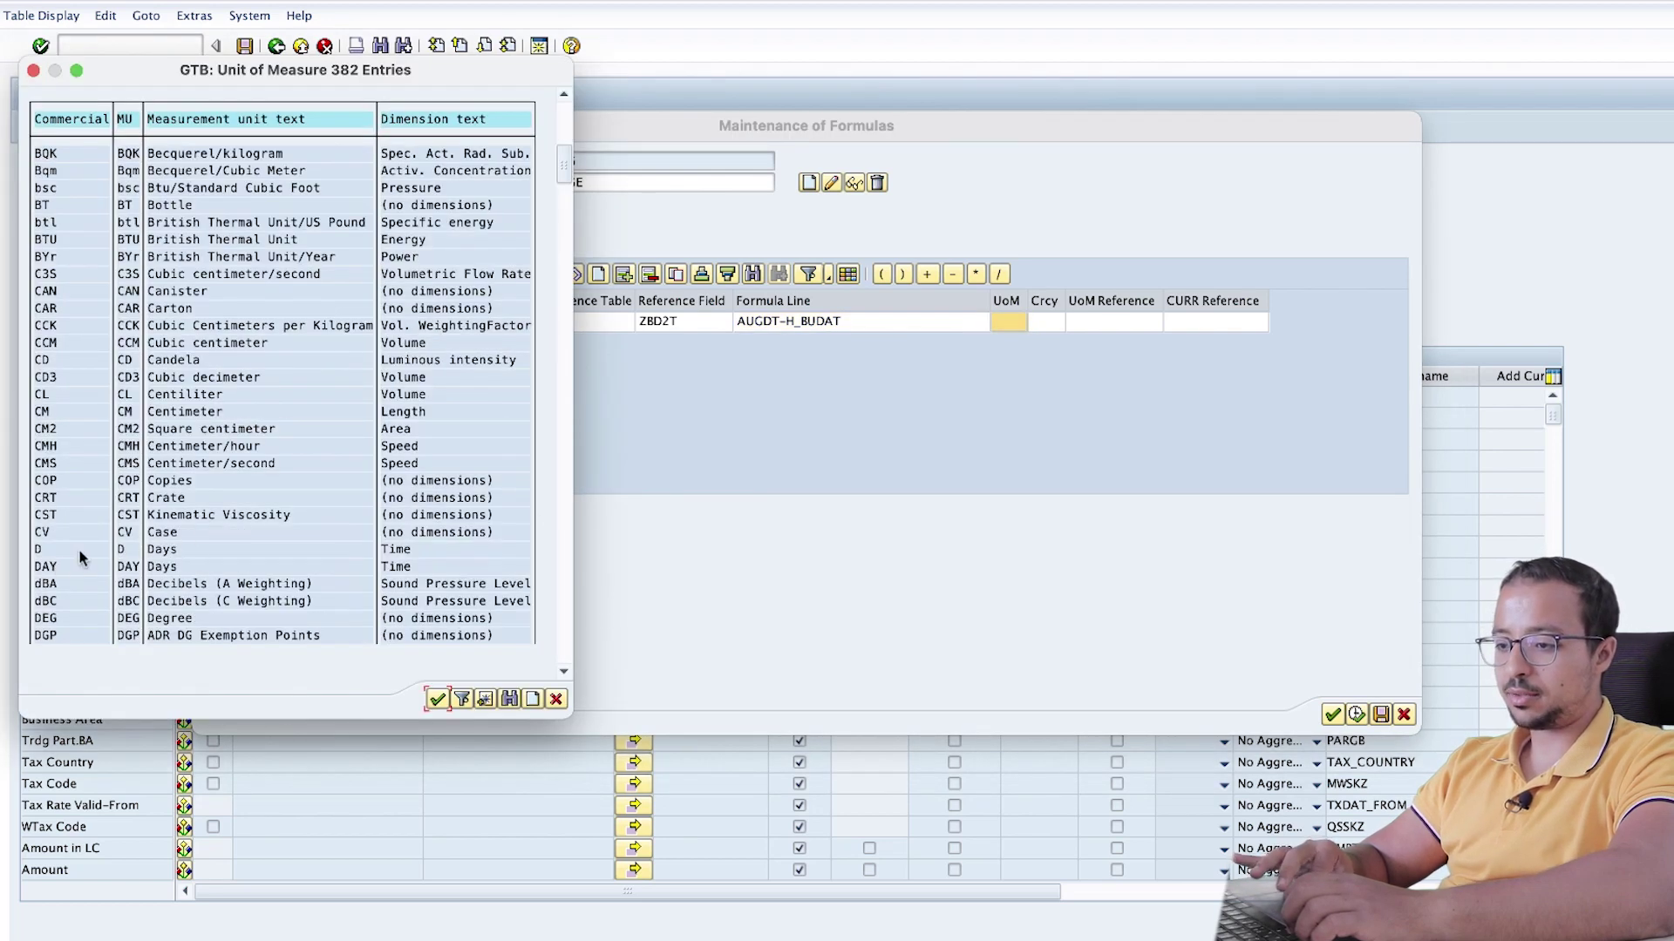
double_click(78, 549)
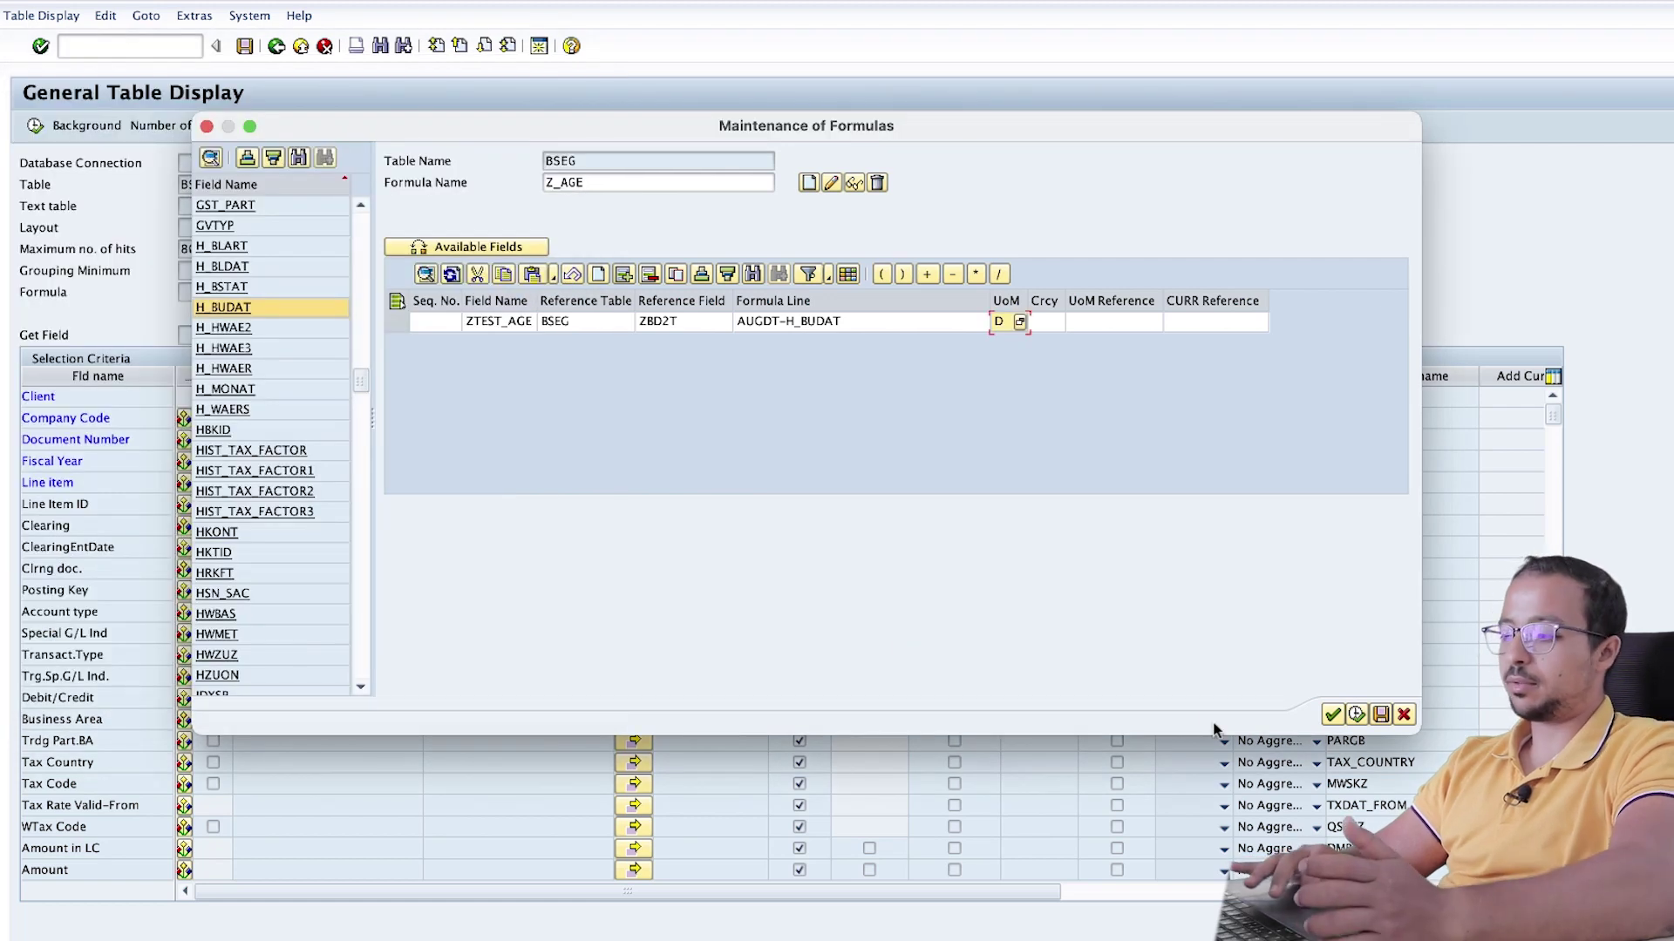
- Save the Z_AGE formula and select it in the Formula dropdown
left_click(1356, 715)
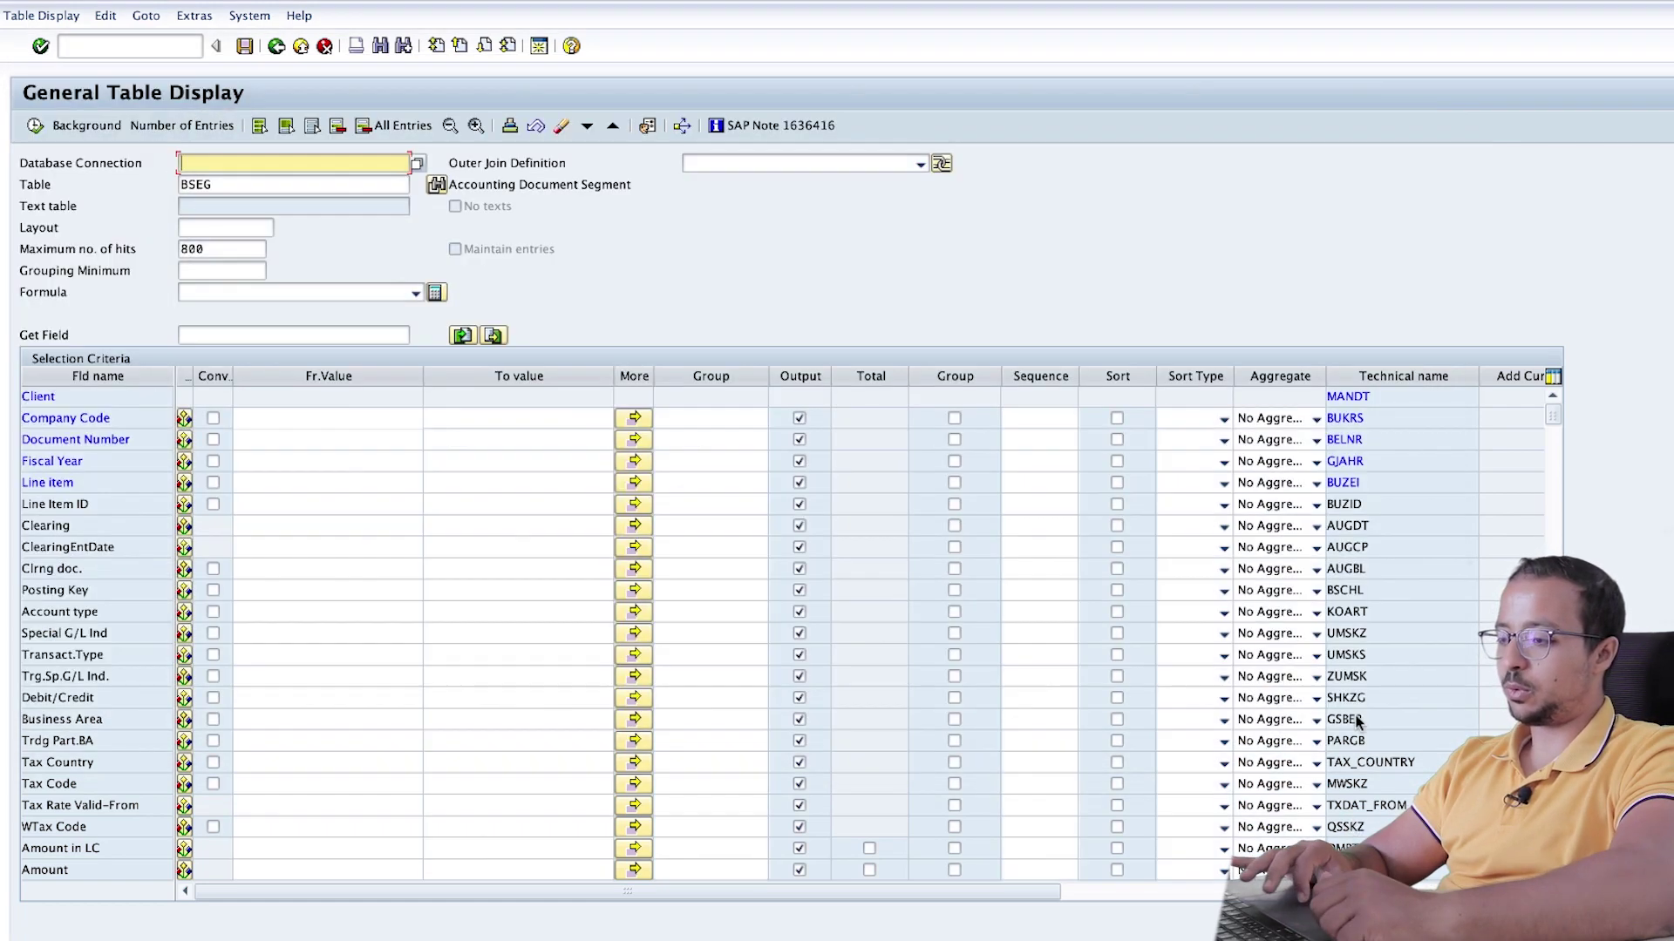
left_click(329, 292)
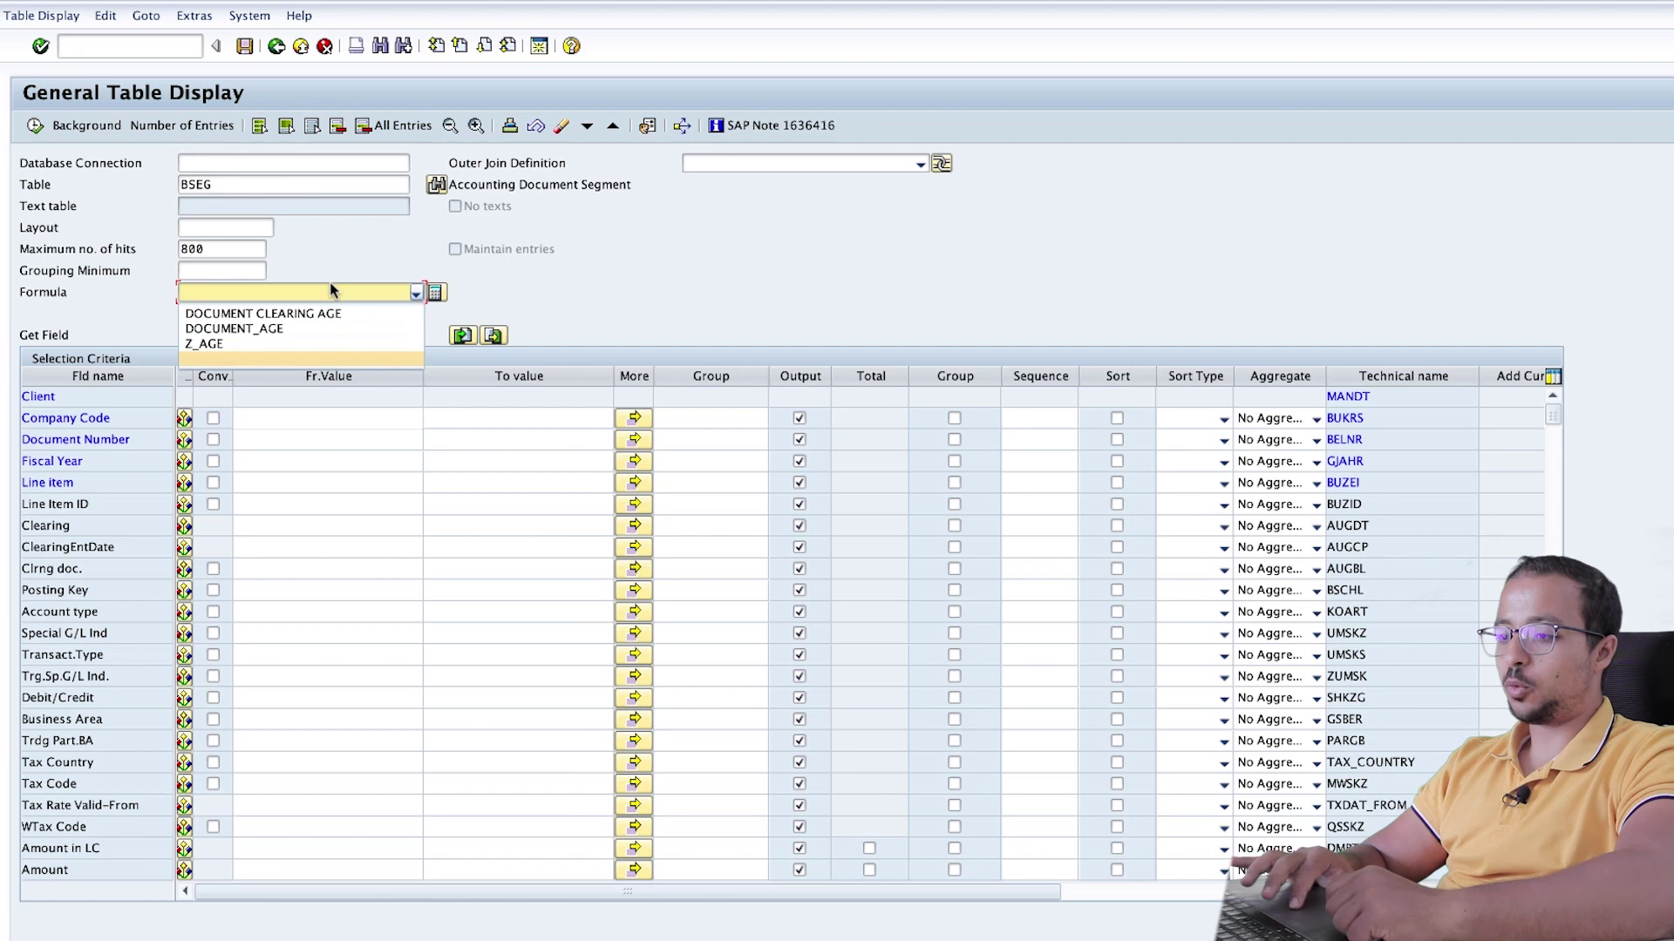
left_click(265, 347)
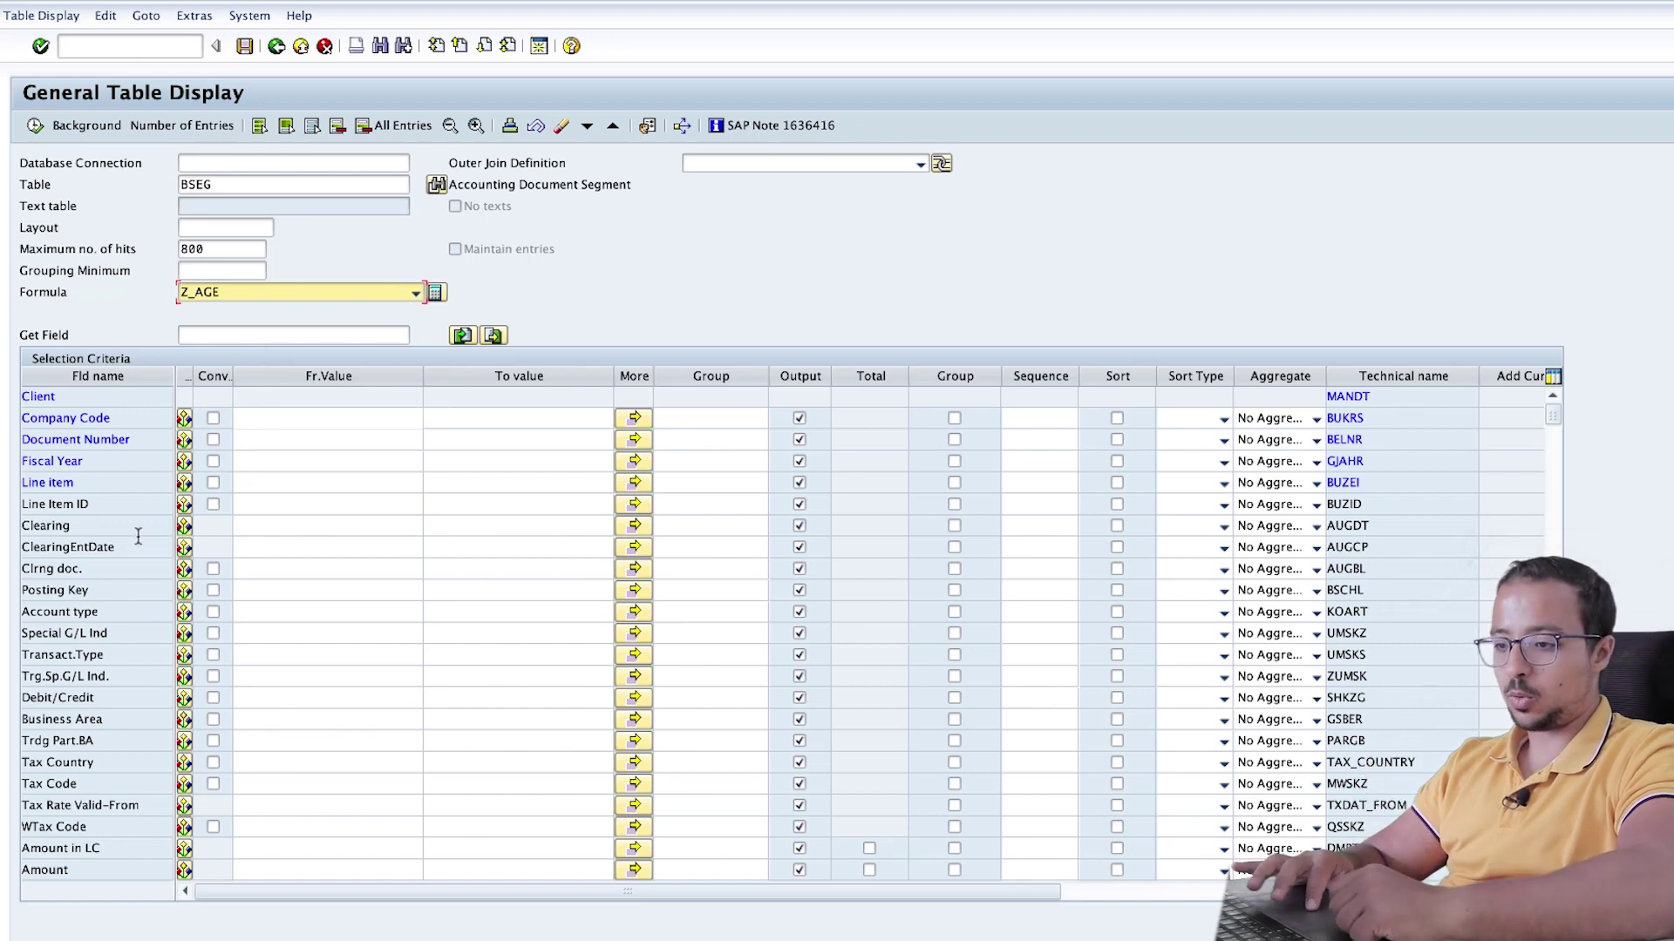
- Exclude empty Clearing values and check the number of matching entries
left_click(103, 525)
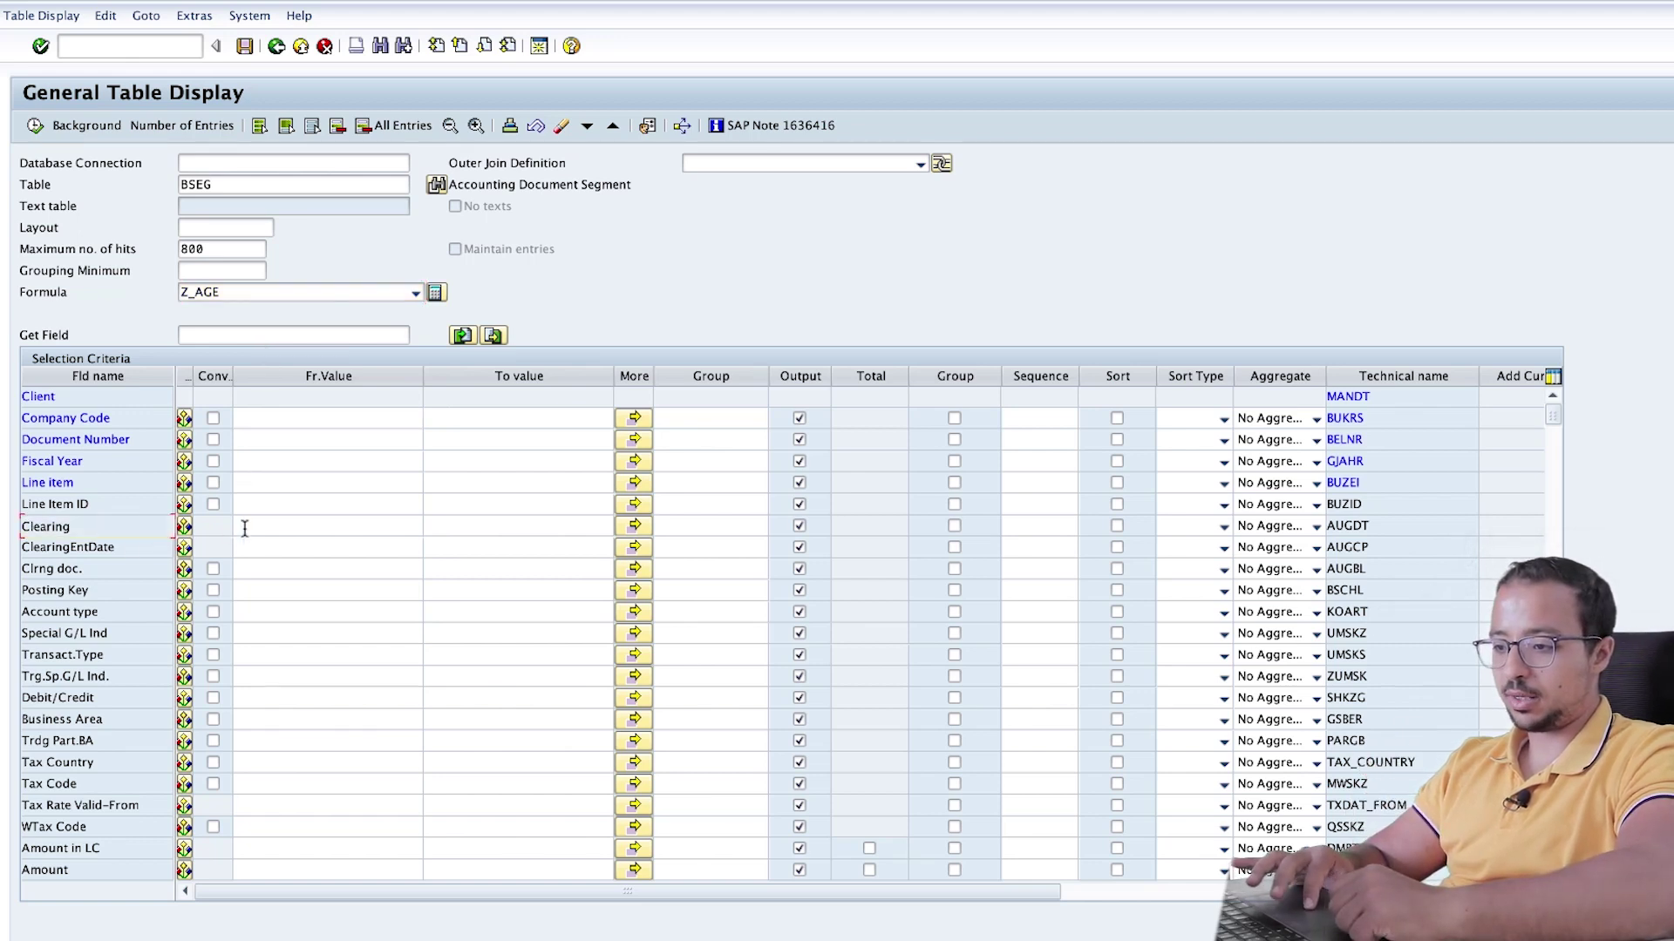
left_click(183, 527)
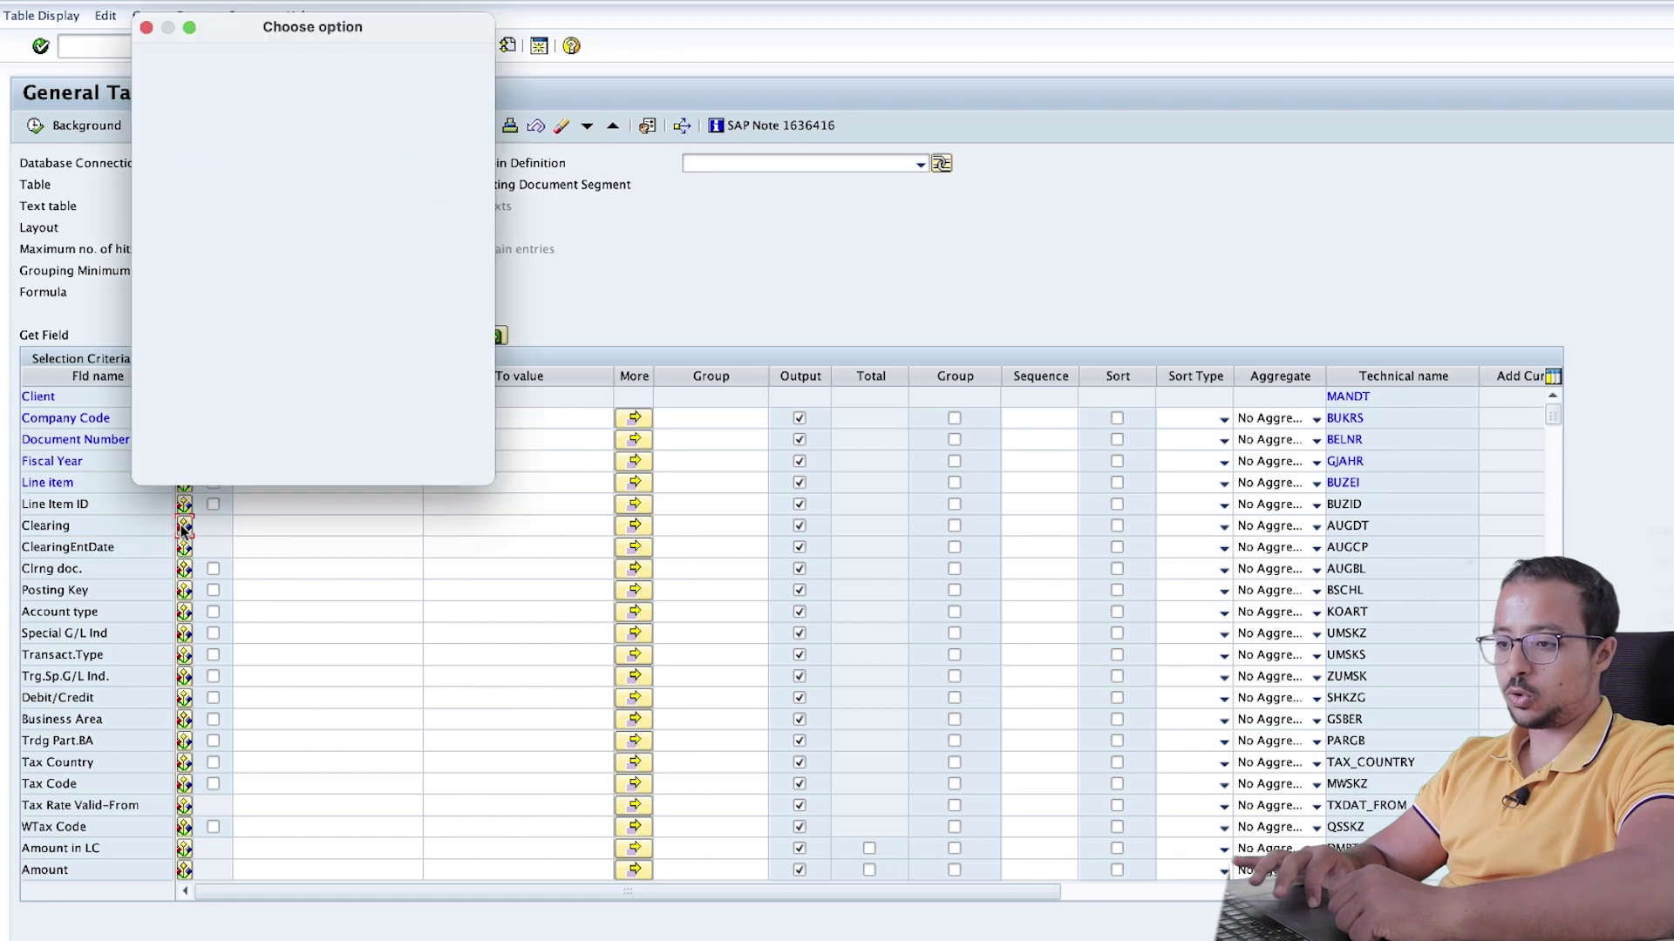
left_click(165, 356)
left_click(287, 463)
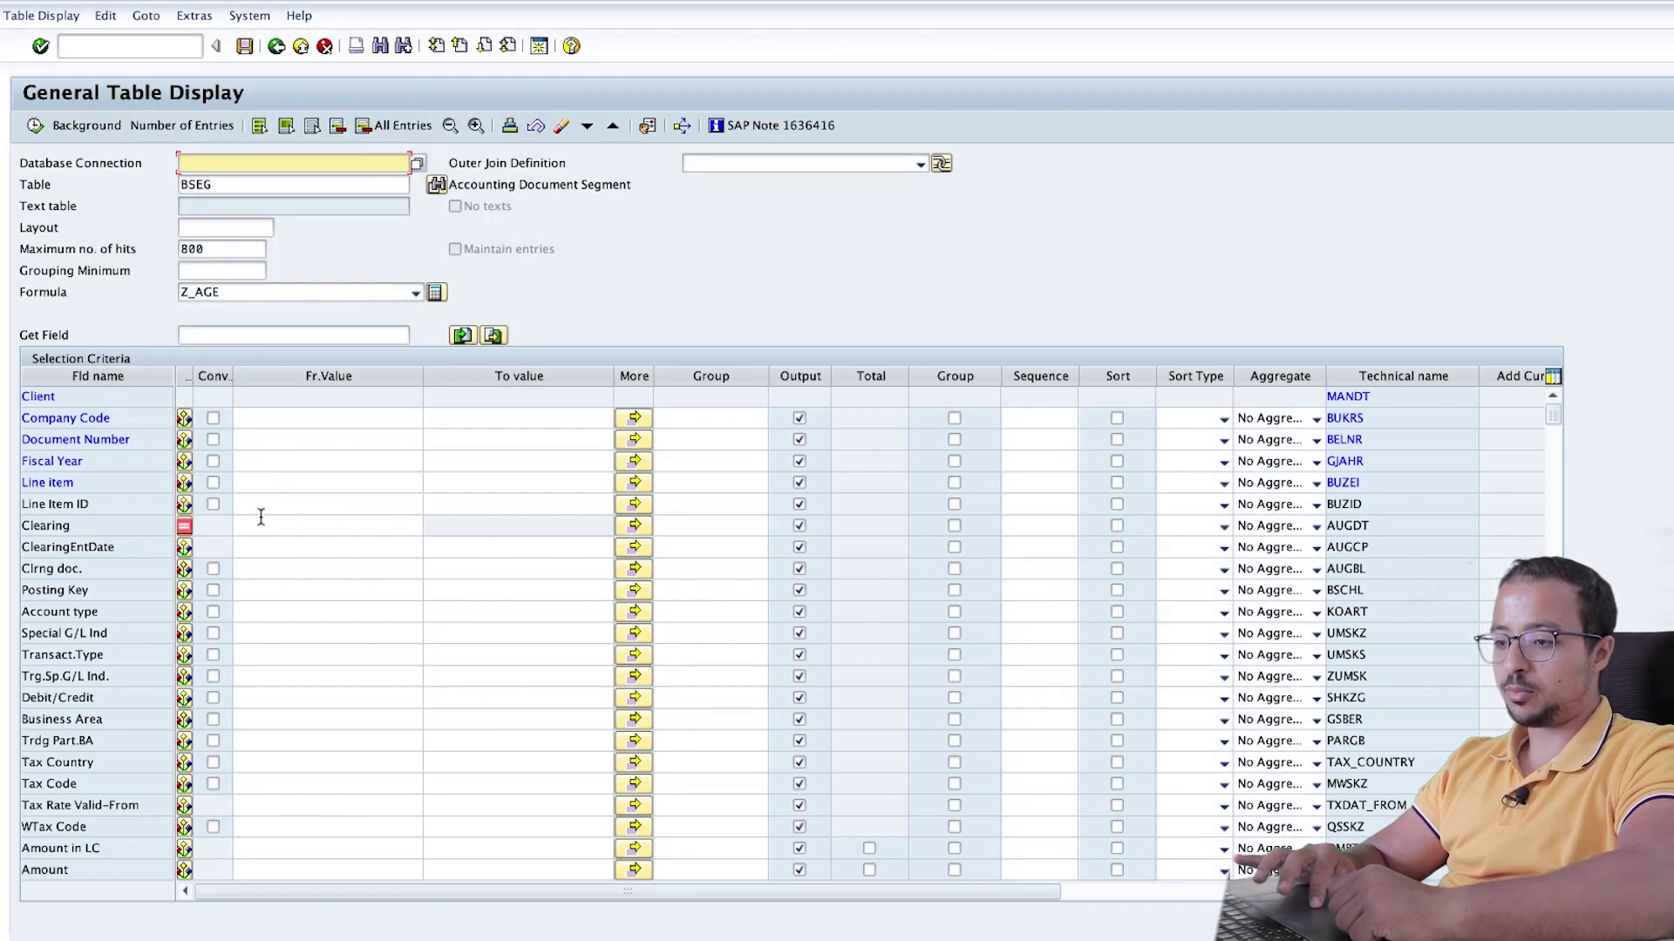
left_click(298, 528)
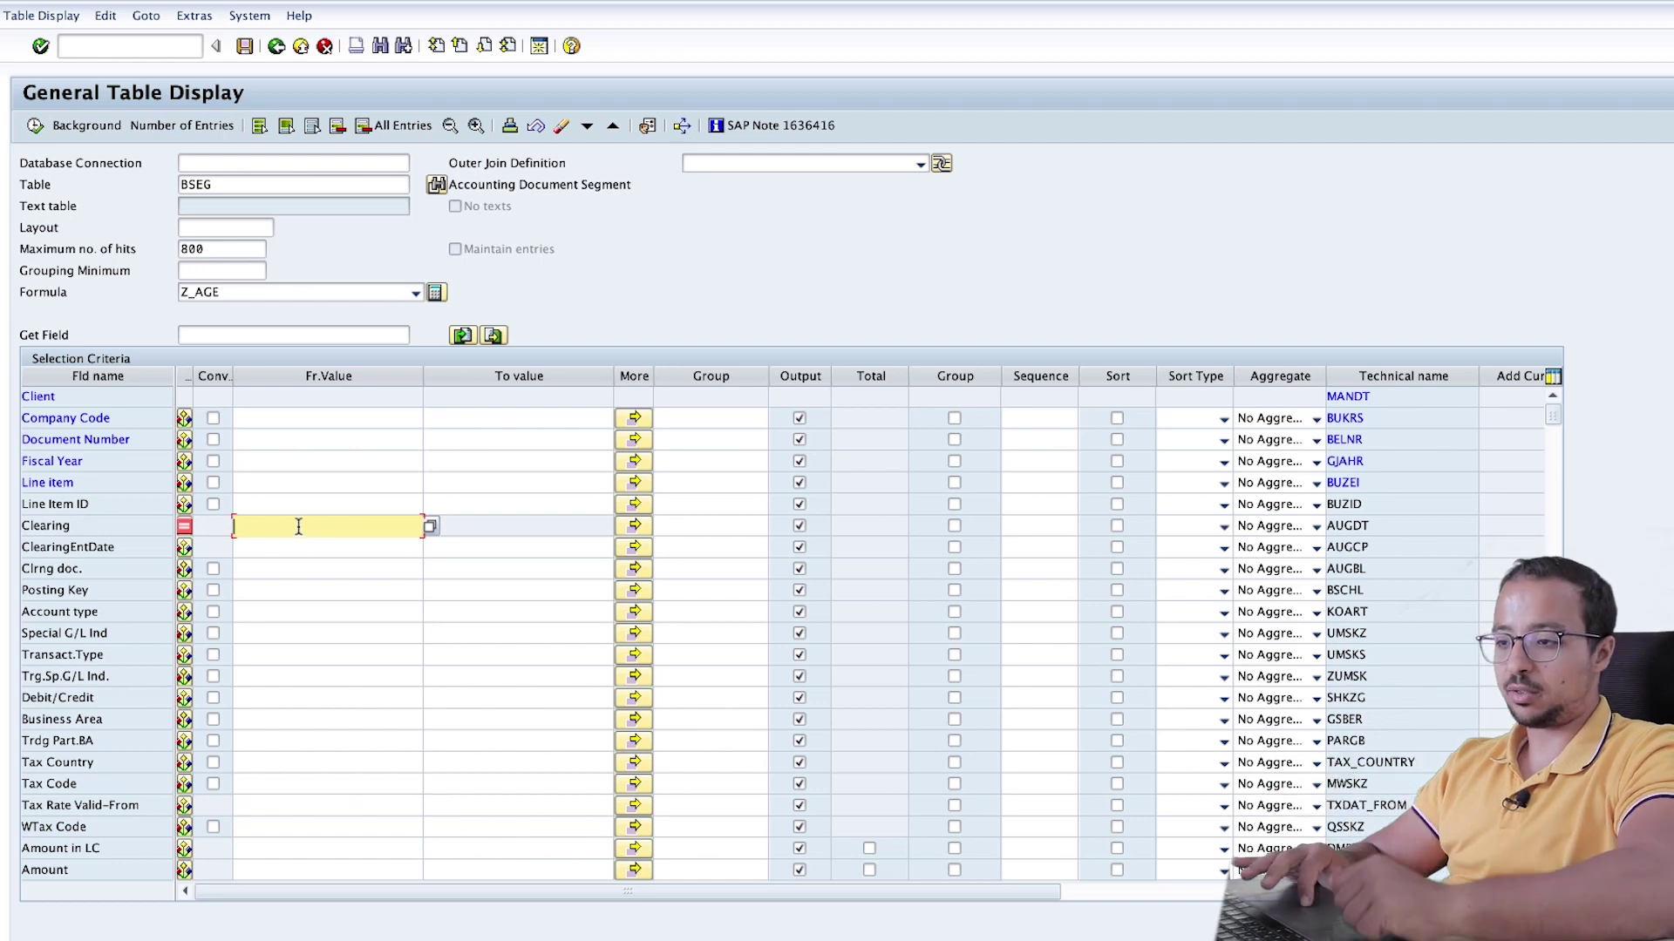
left_click(169, 129)
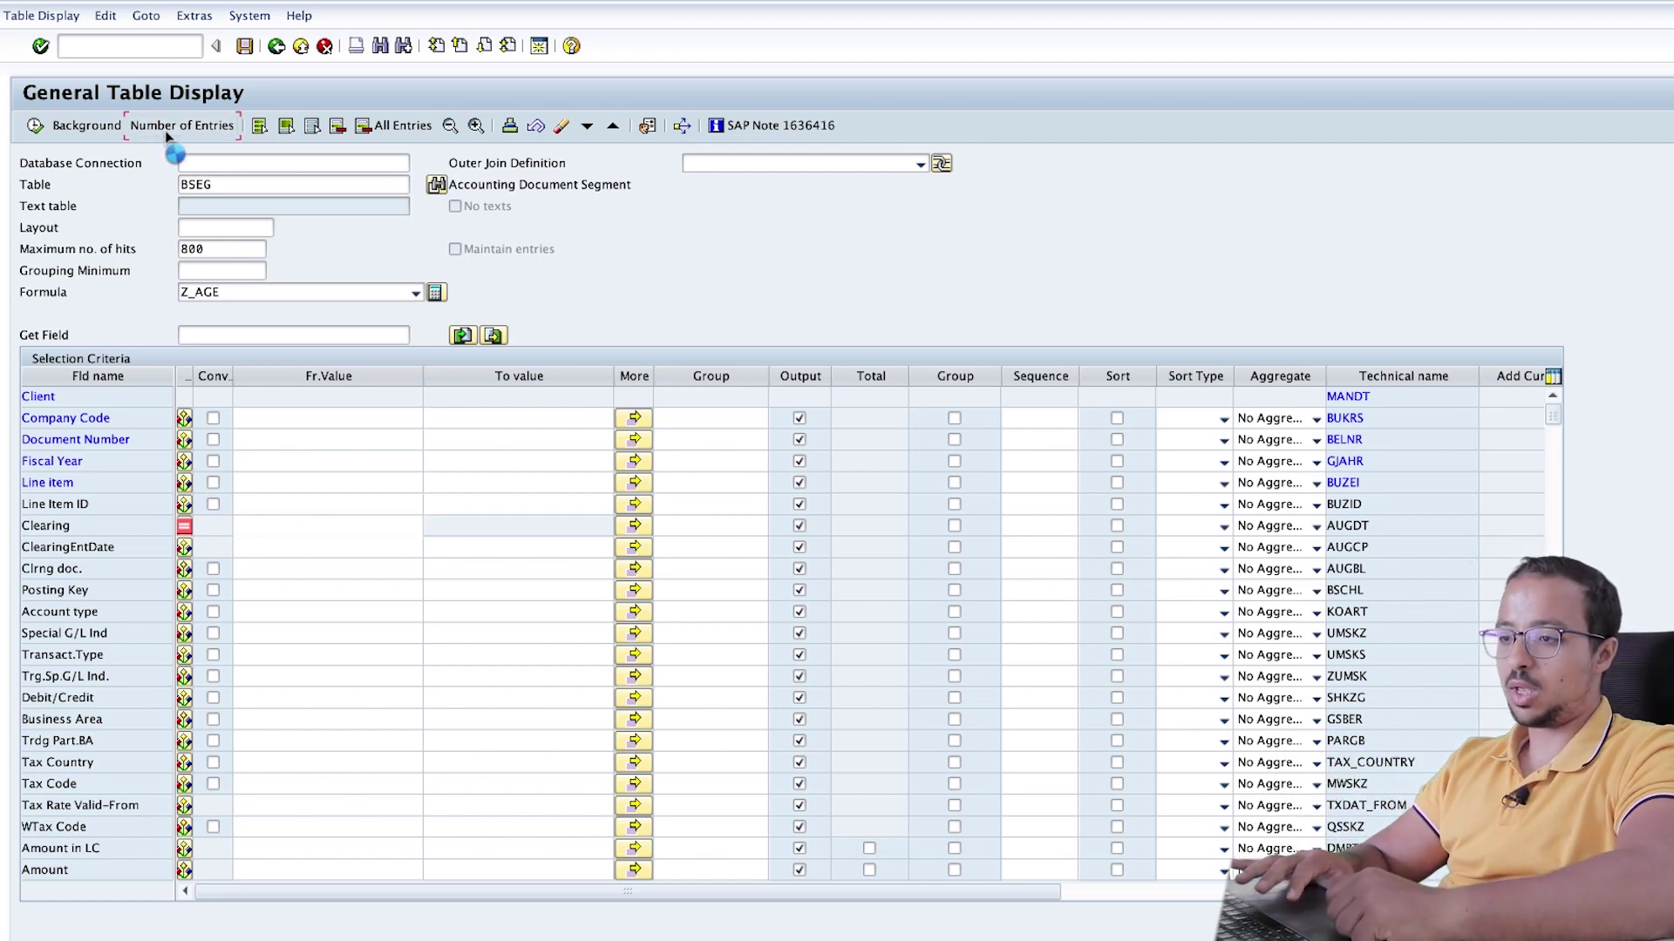
left_click(392, 123)
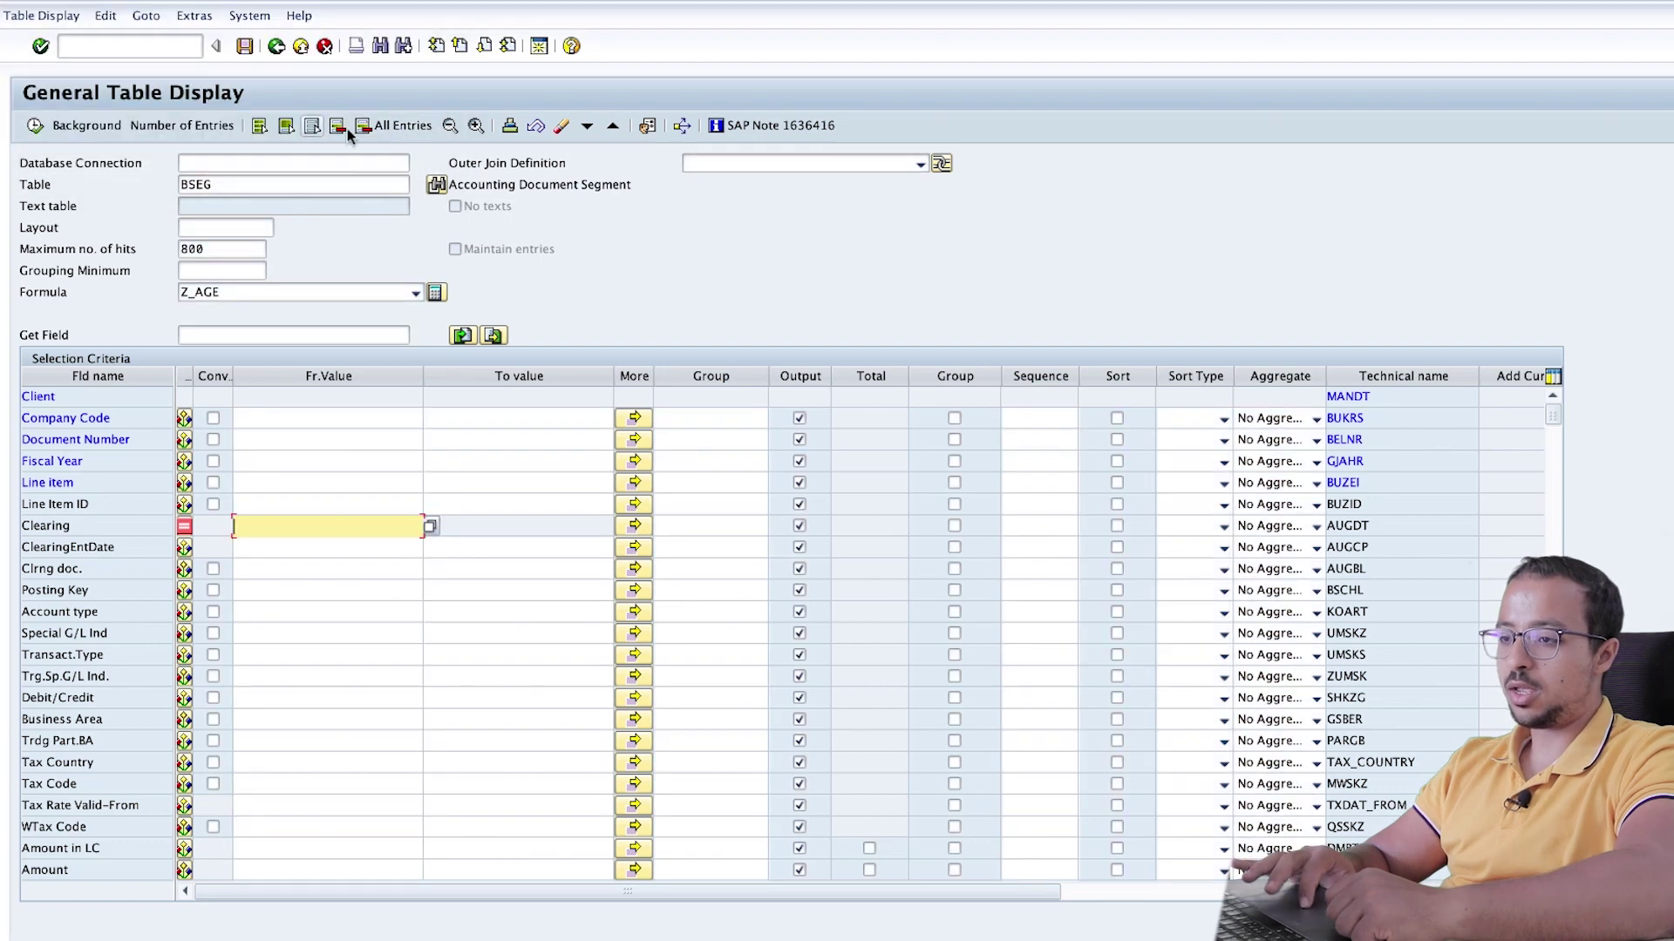
- Execute the selection and move Clearing Date to the top of the layout
left_click(37, 123)
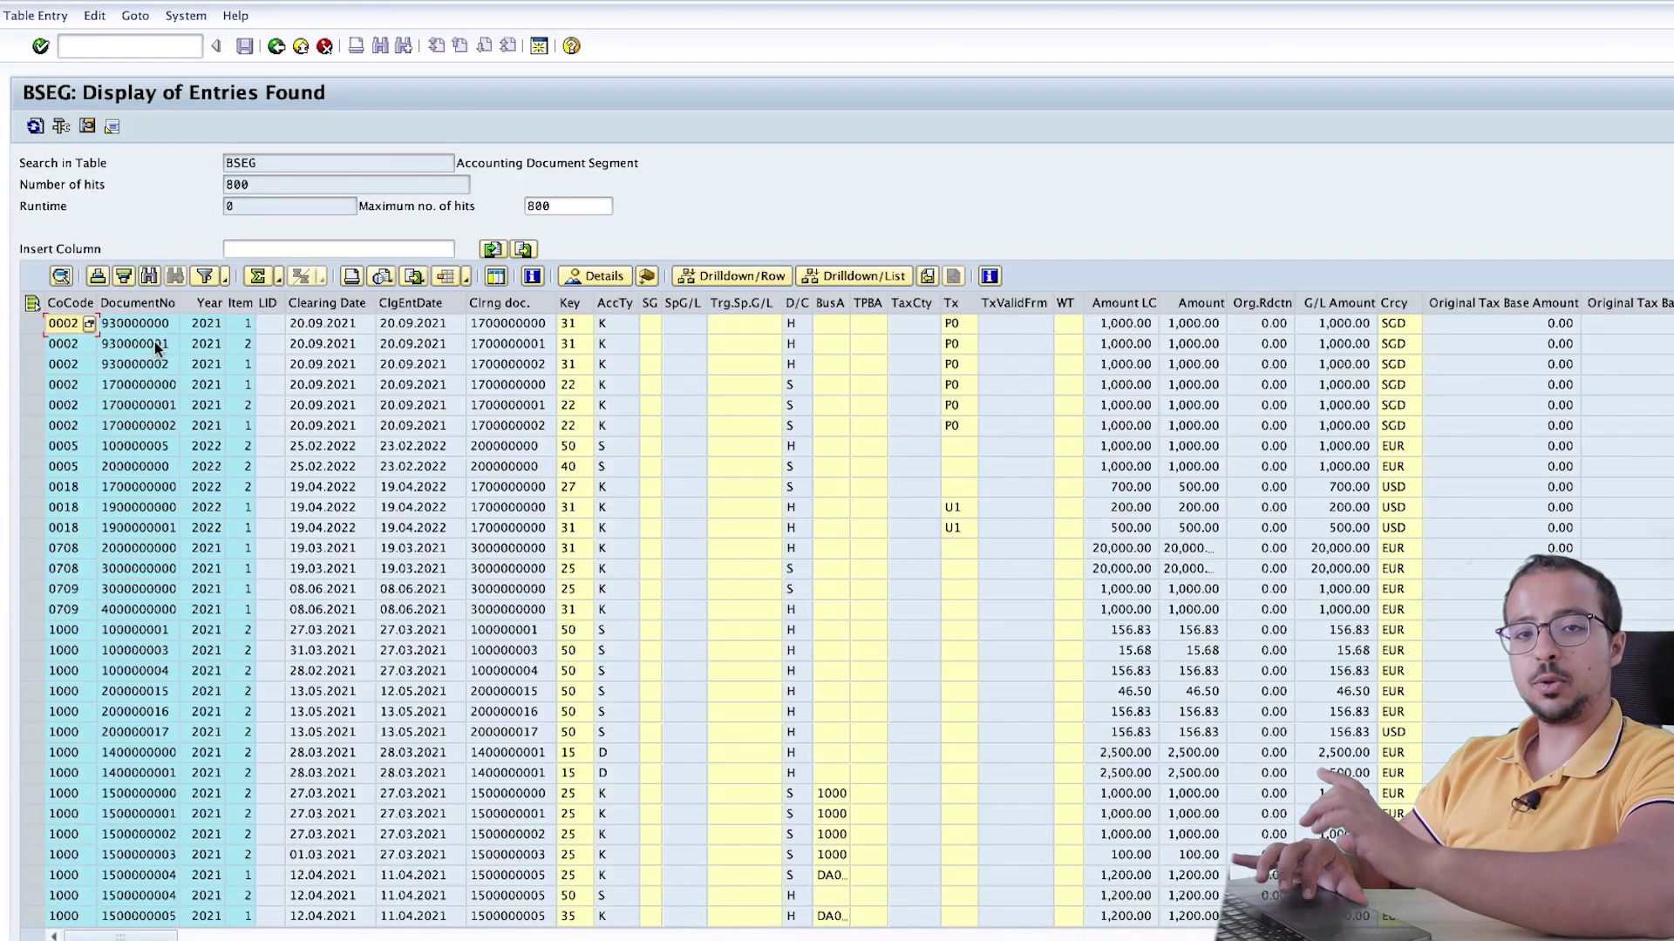
left_click(467, 277)
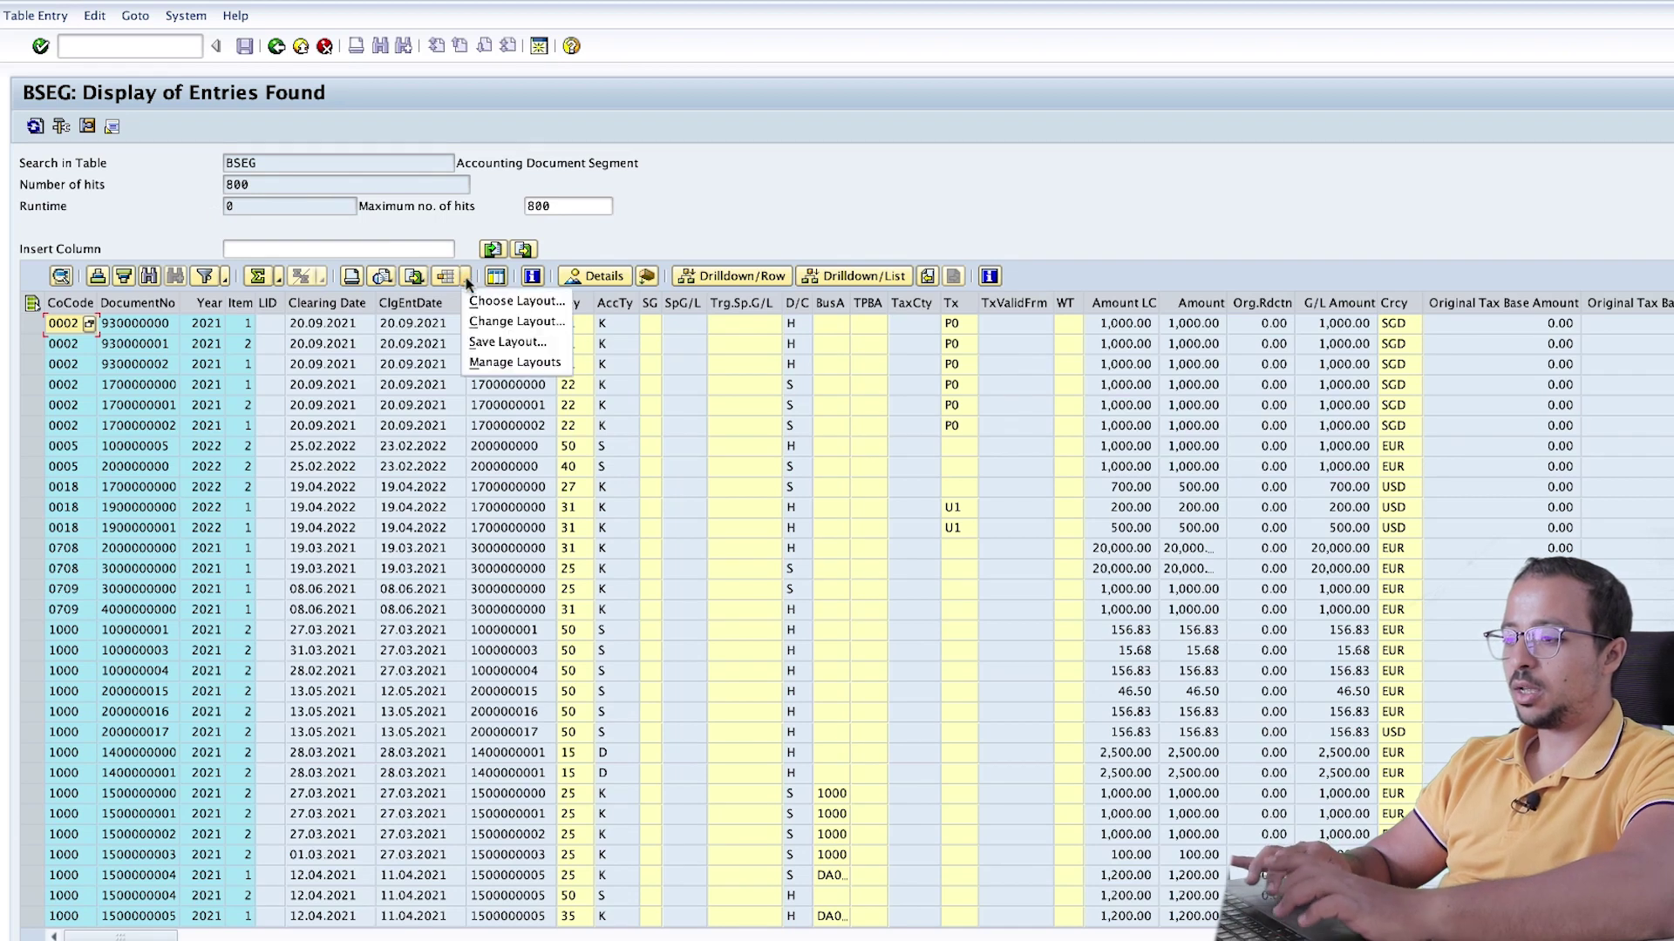
left_click(497, 324)
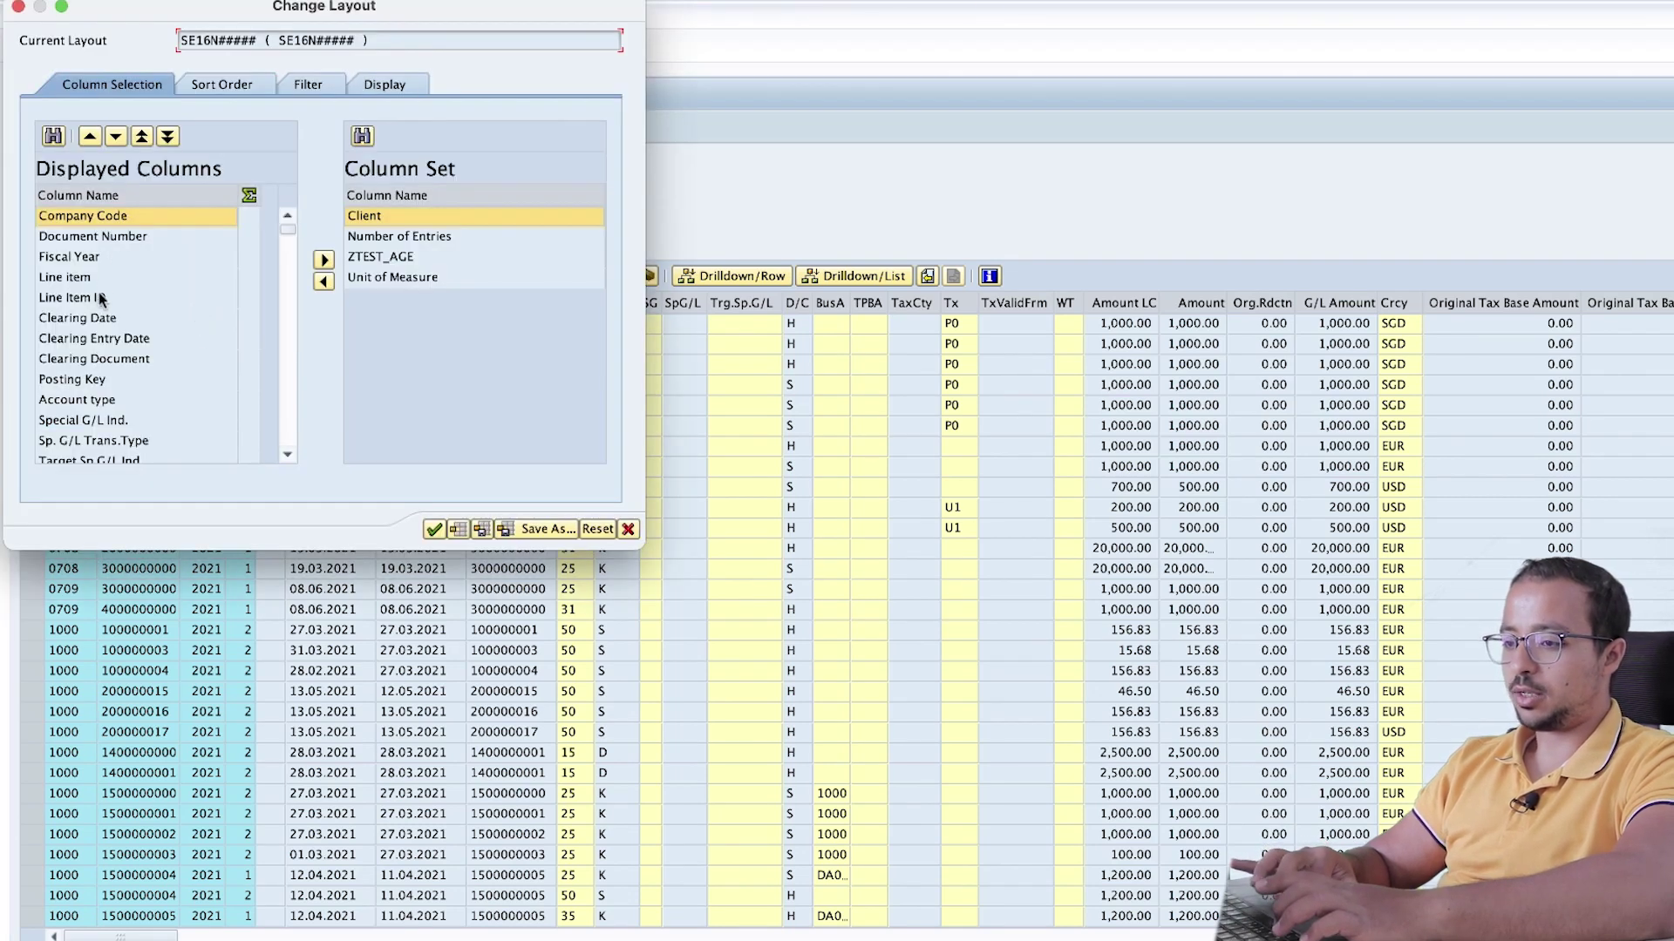
left_click(96, 318)
left_click(143, 136)
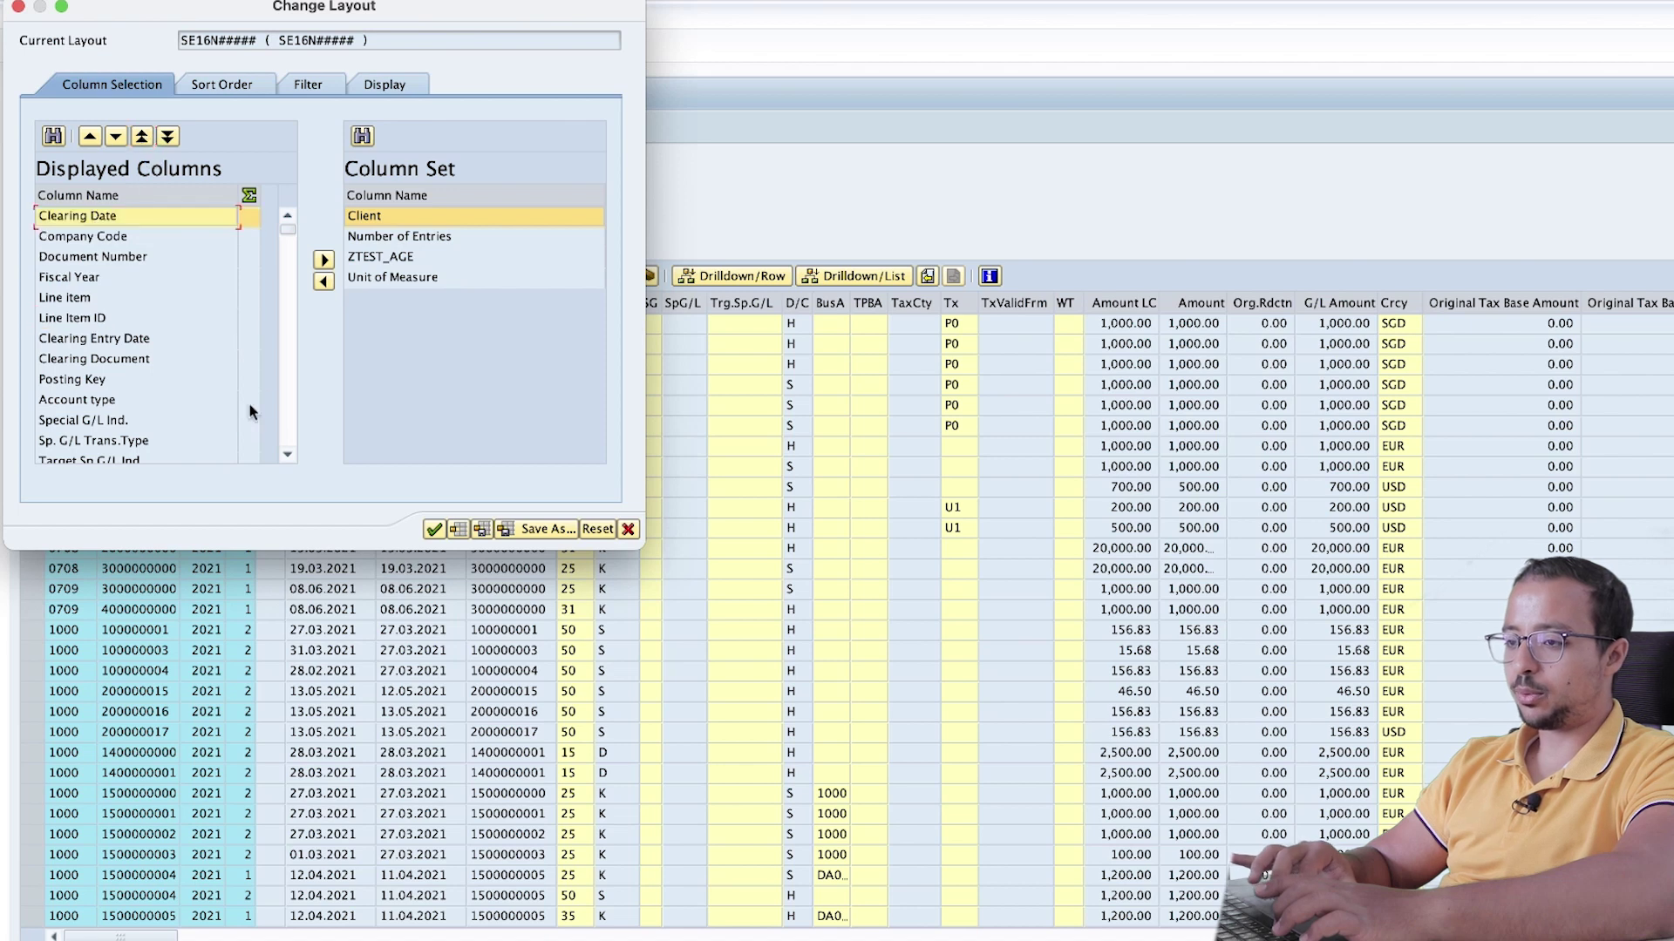
- Find Posting Date in the displayed columns and move it to the top
left_click(53, 136)
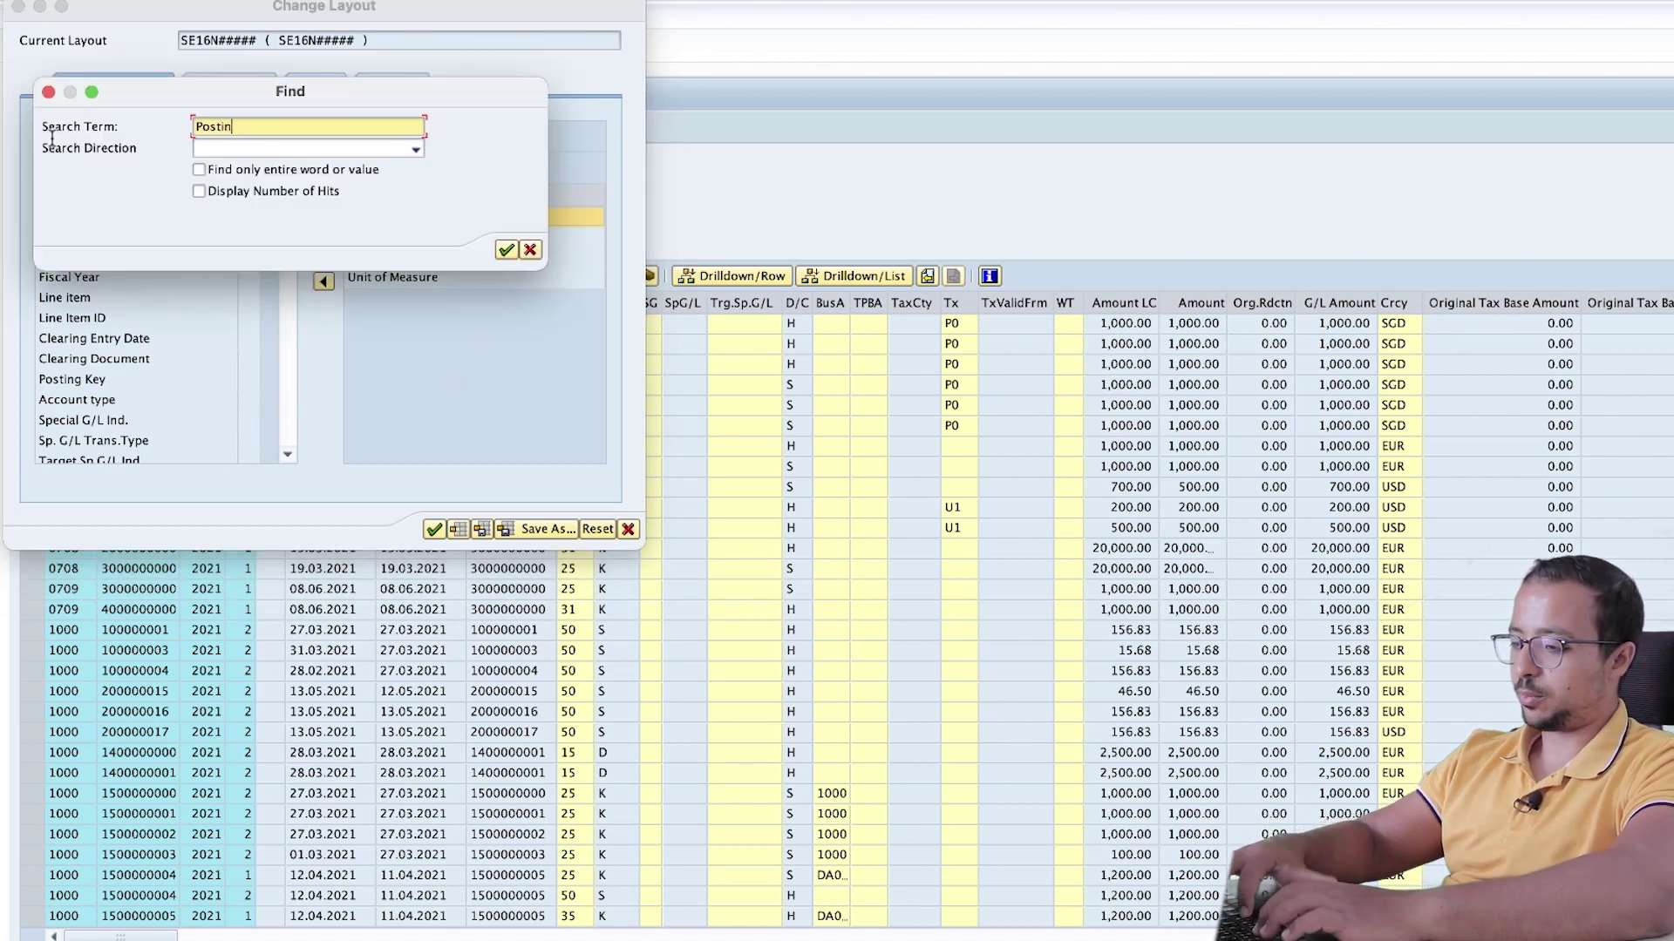
type("Posting date")
key("Return")
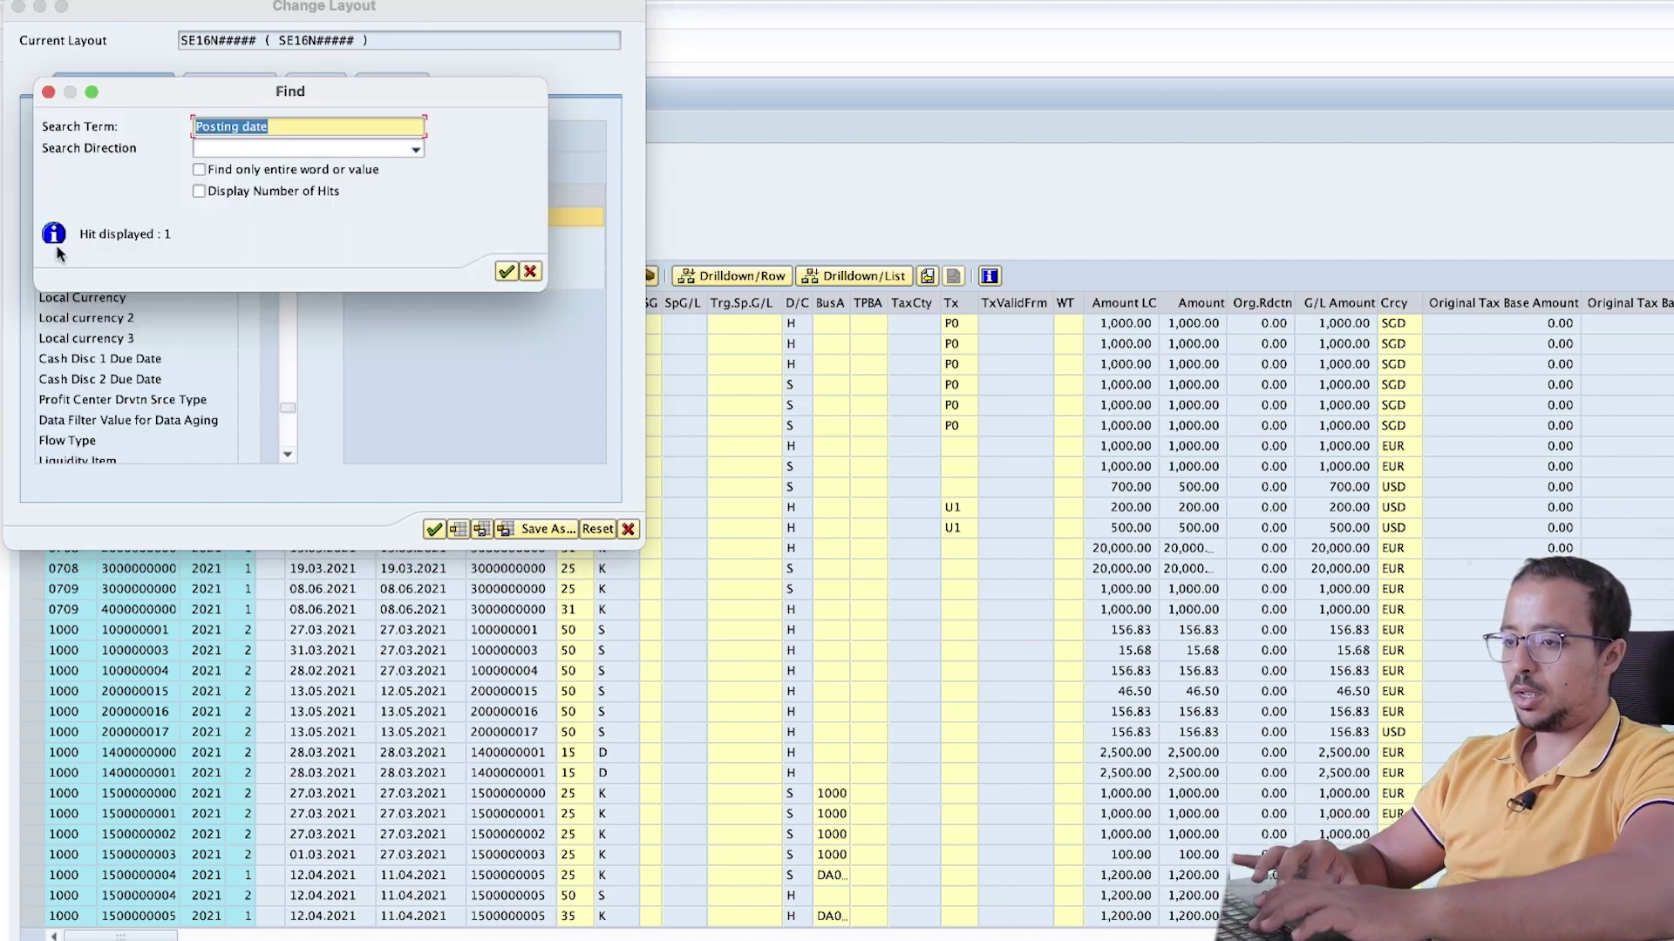
left_click(529, 272)
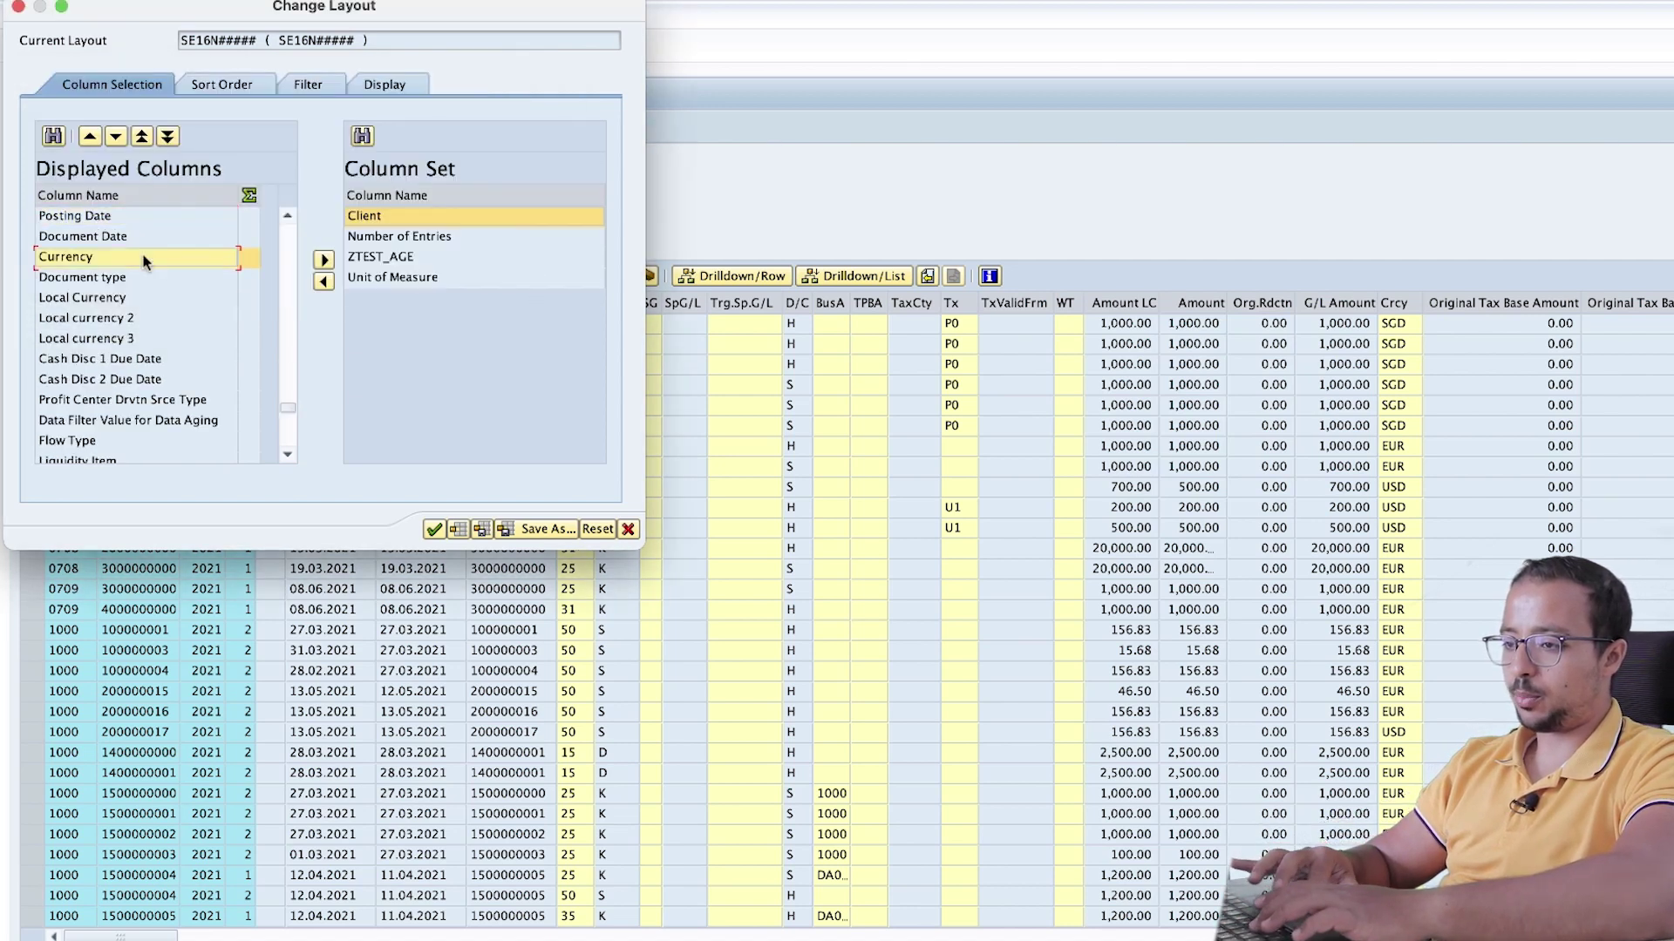
left_click(141, 136)
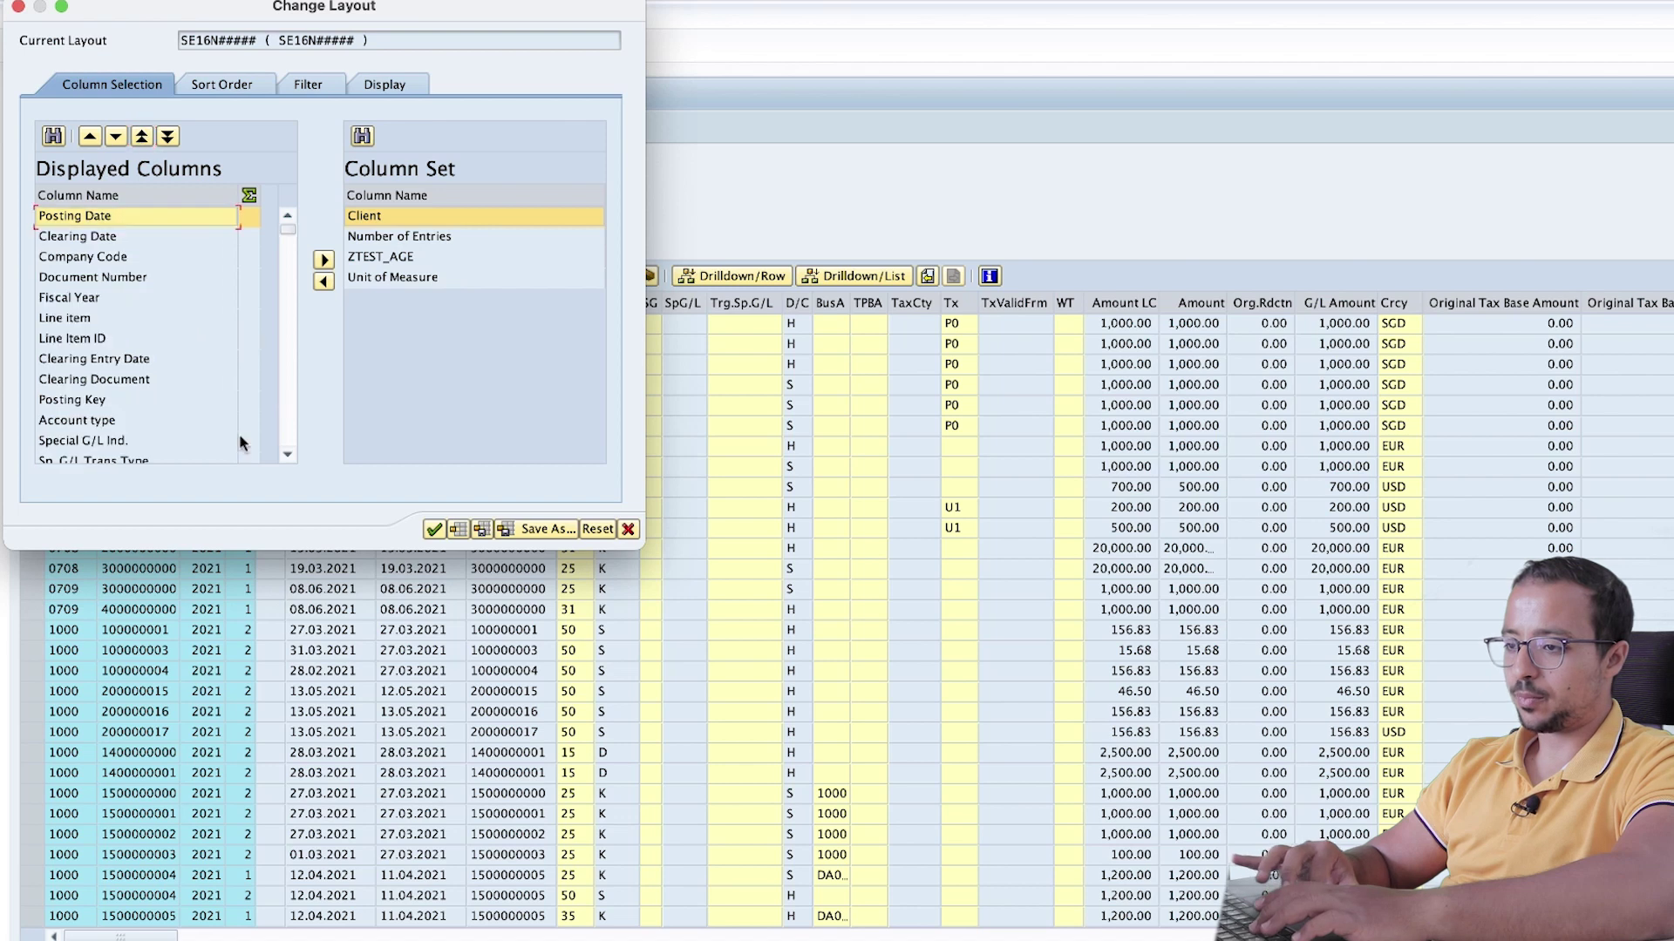
- Add ZTEST_AGE and Unit of Measure after Clearing Date and apply the layout
left_click(408, 257)
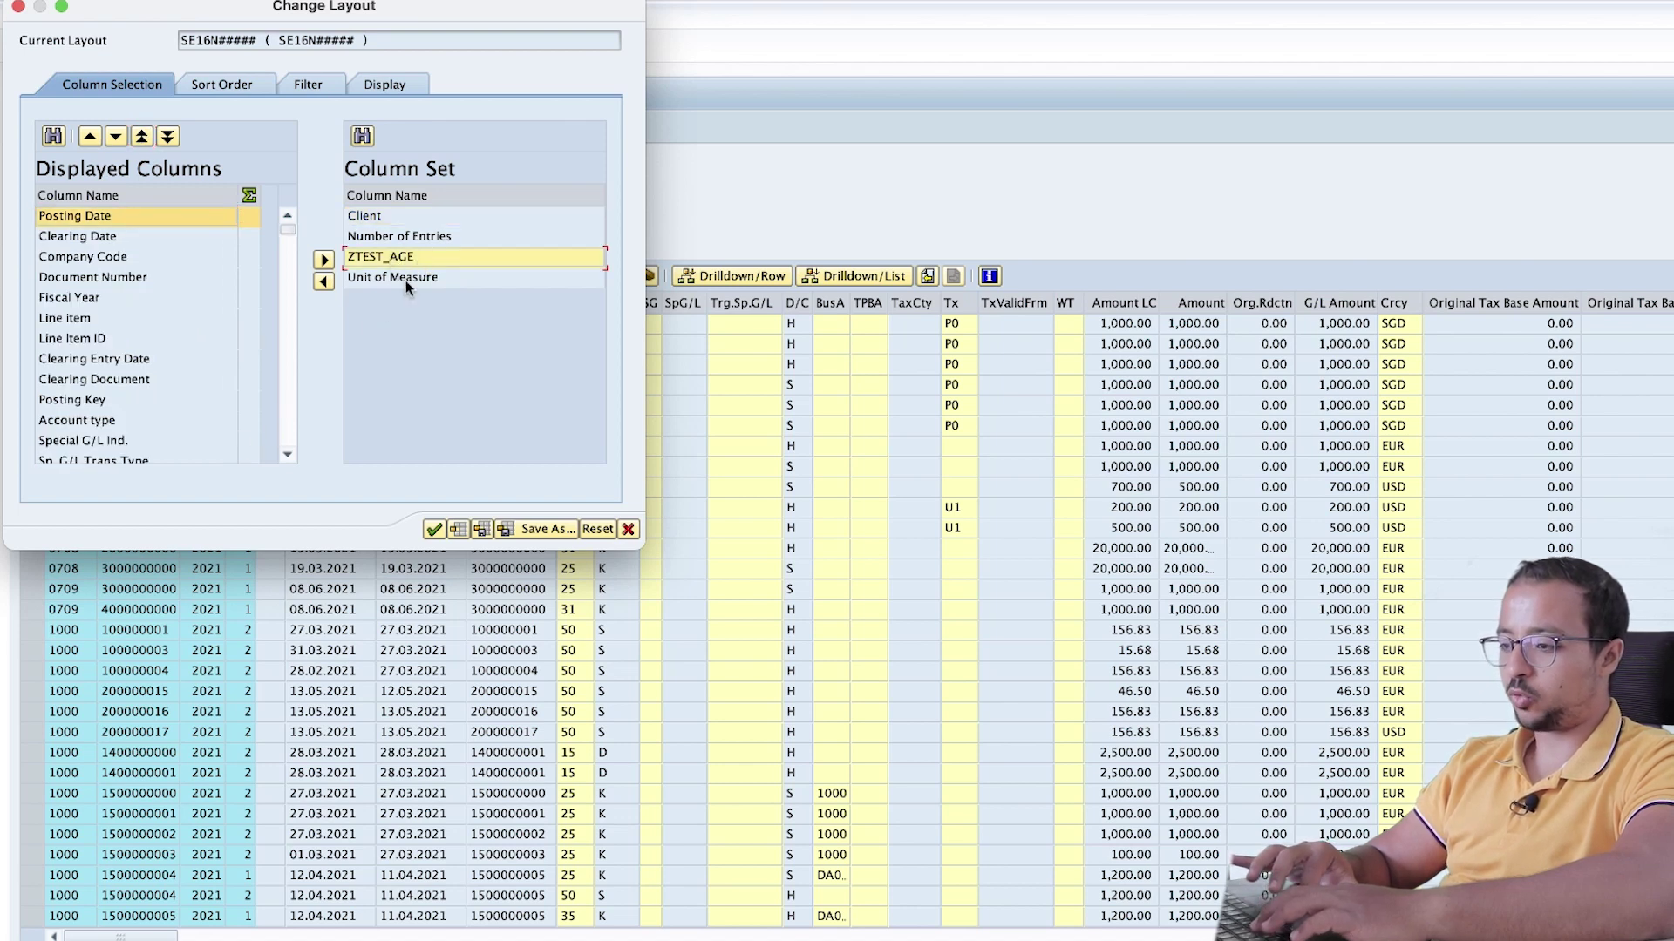
left_click(405, 280, "shift")
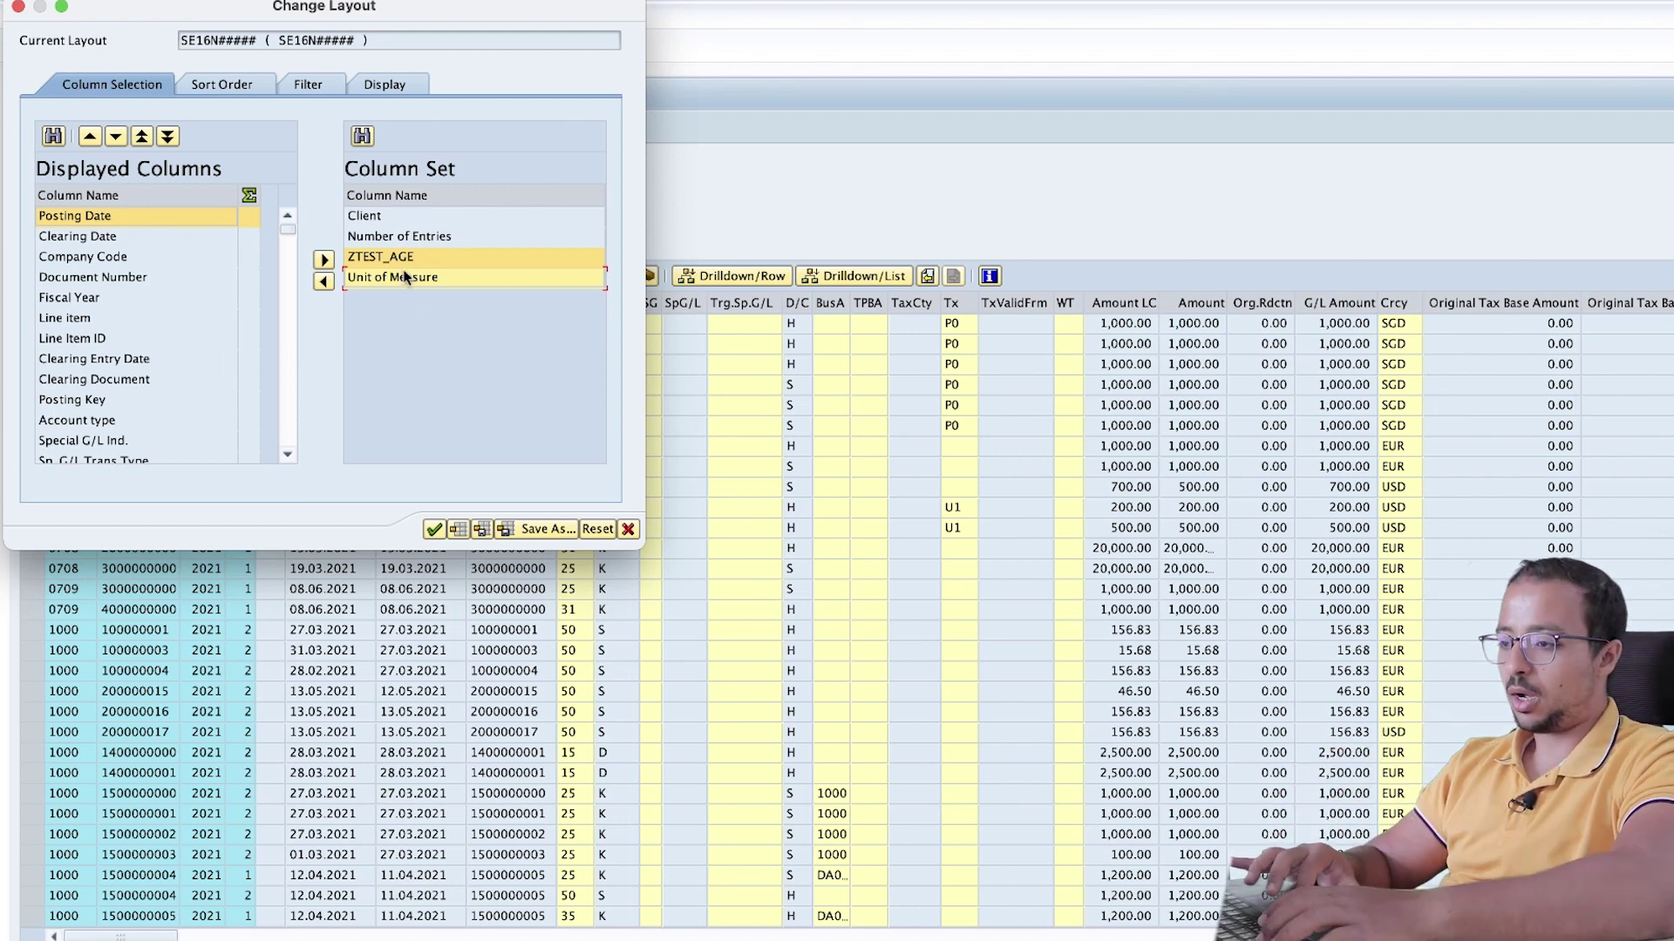
left_click_drag(367, 277, 145, 252)
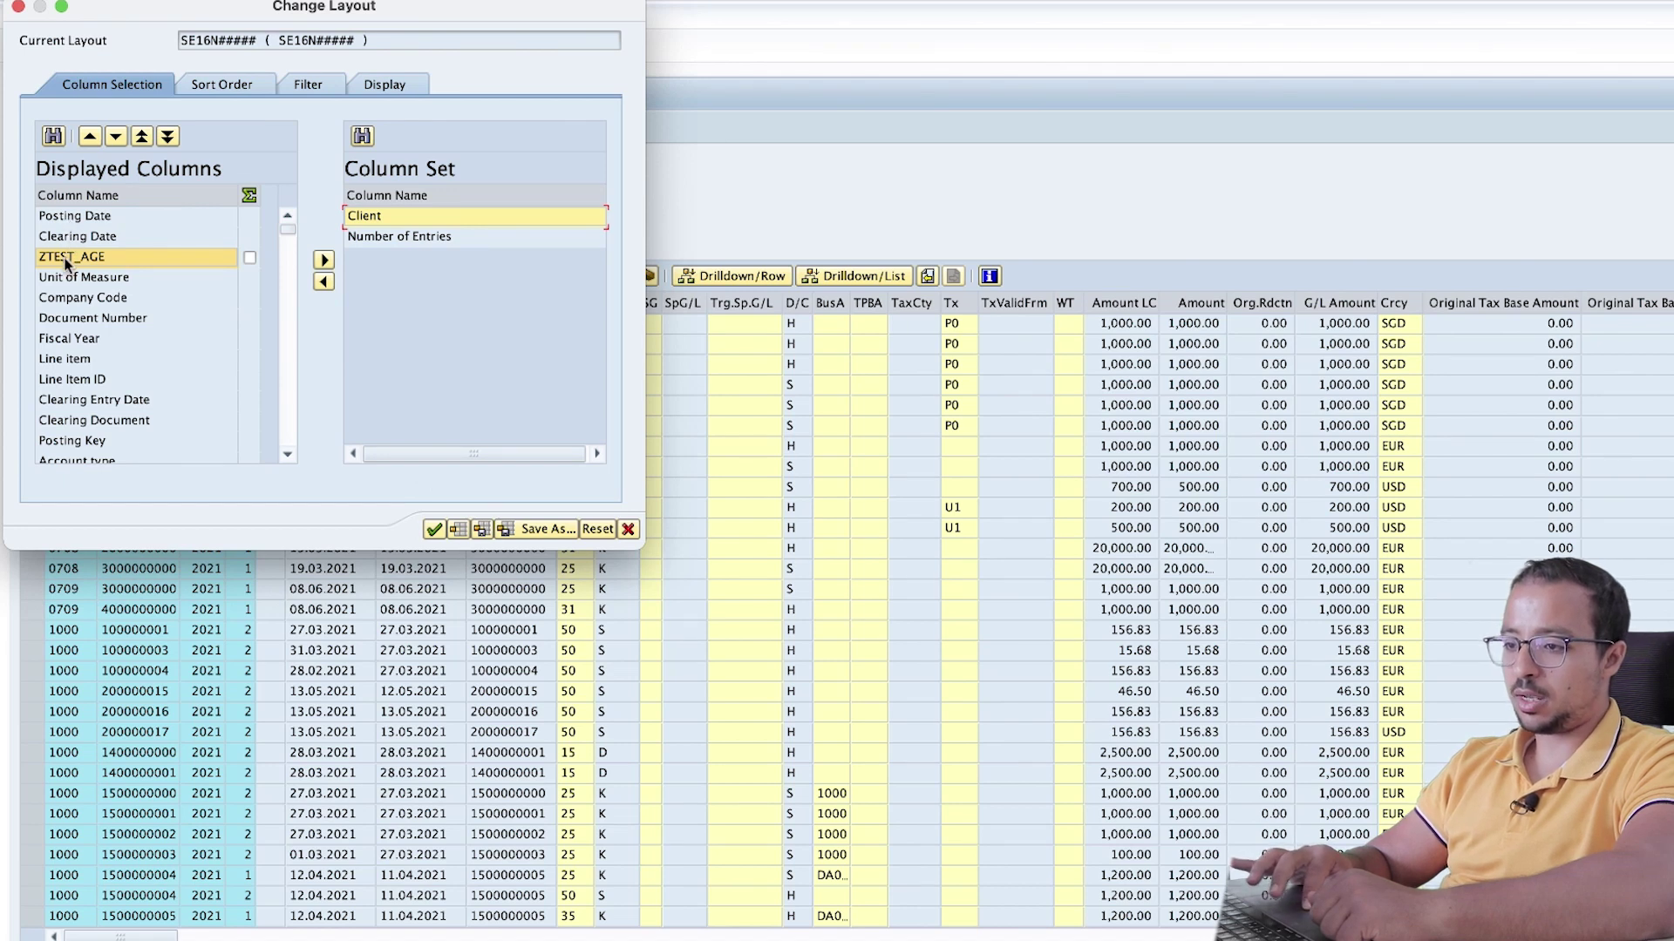
left_click(433, 530)
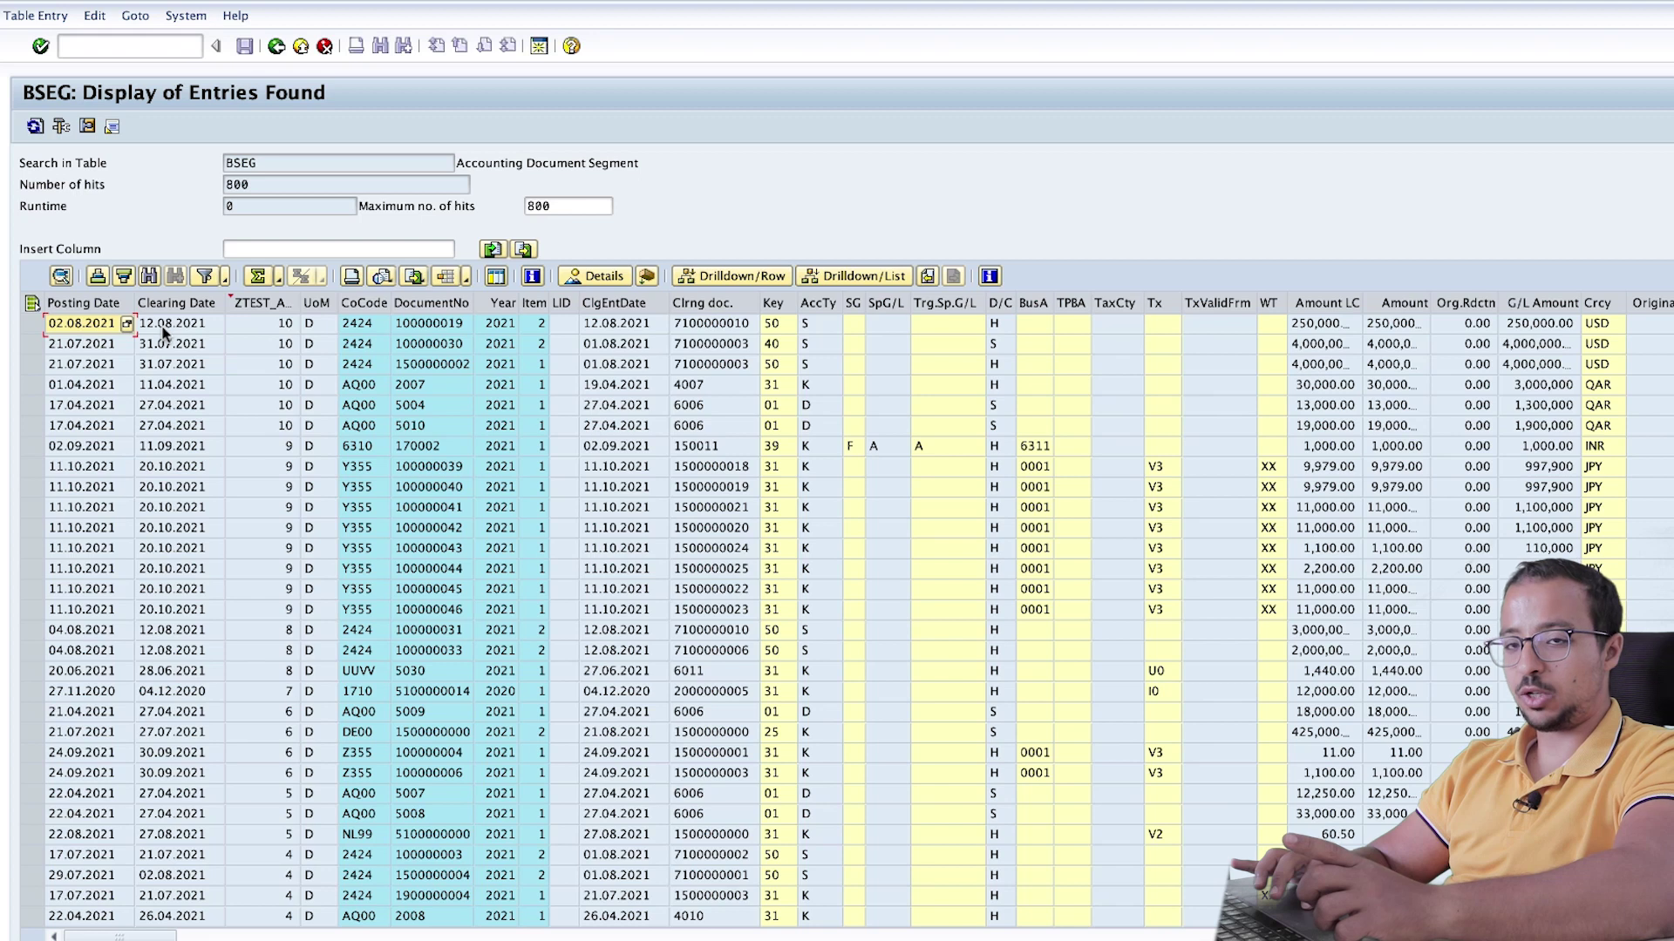
left_click(267, 325)
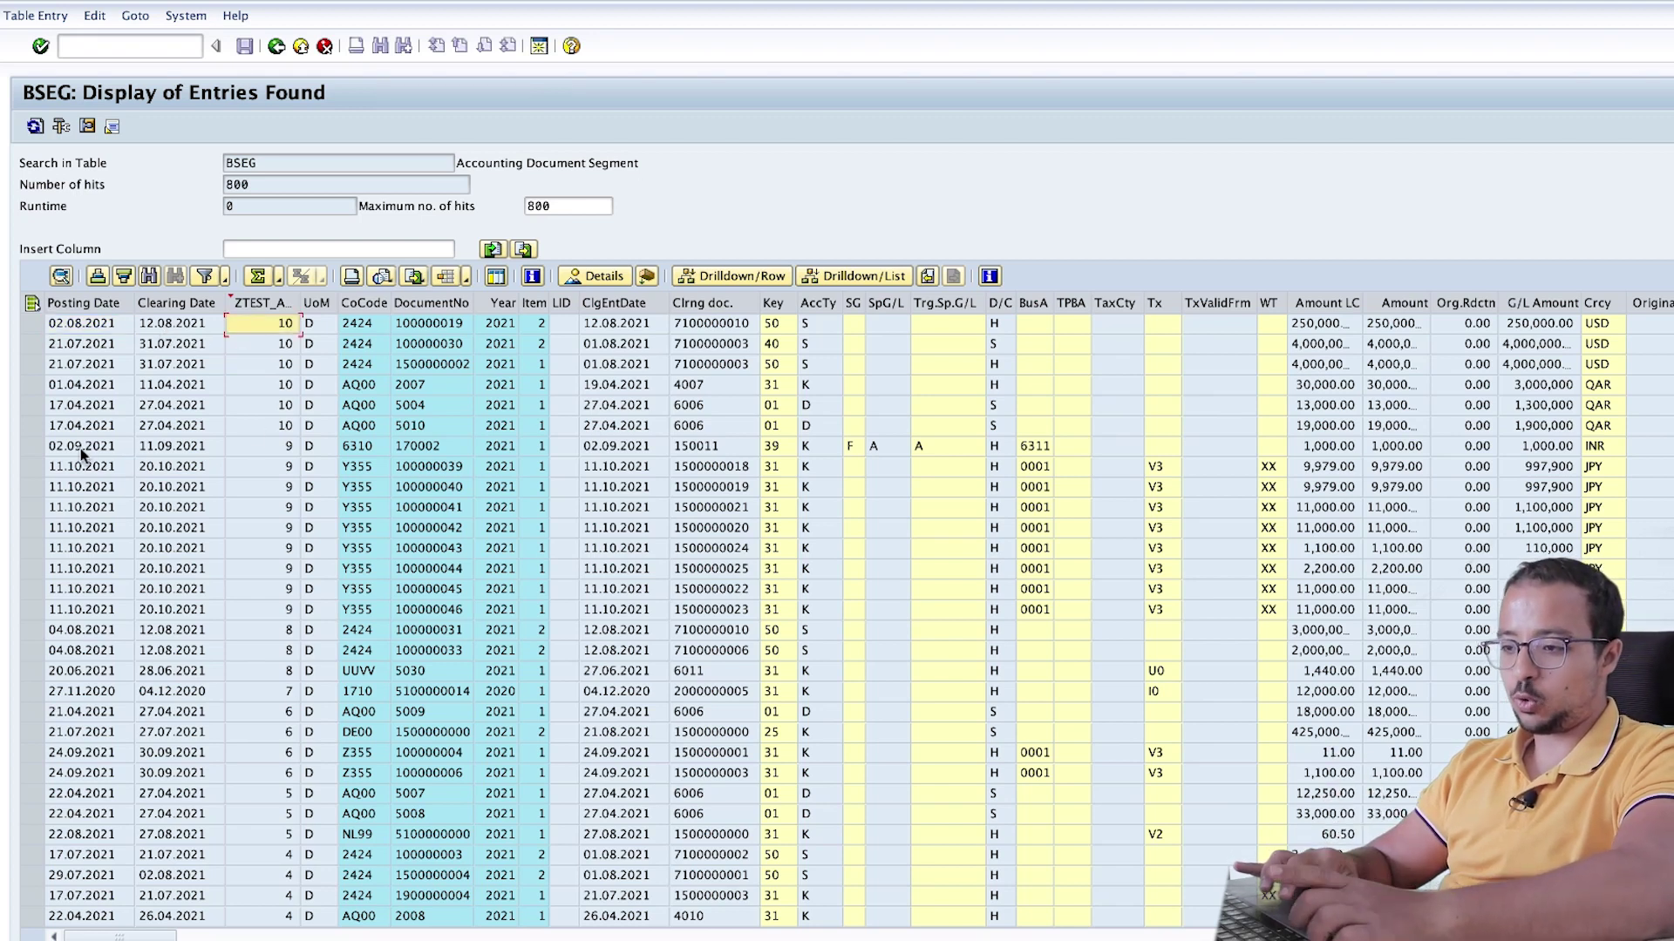